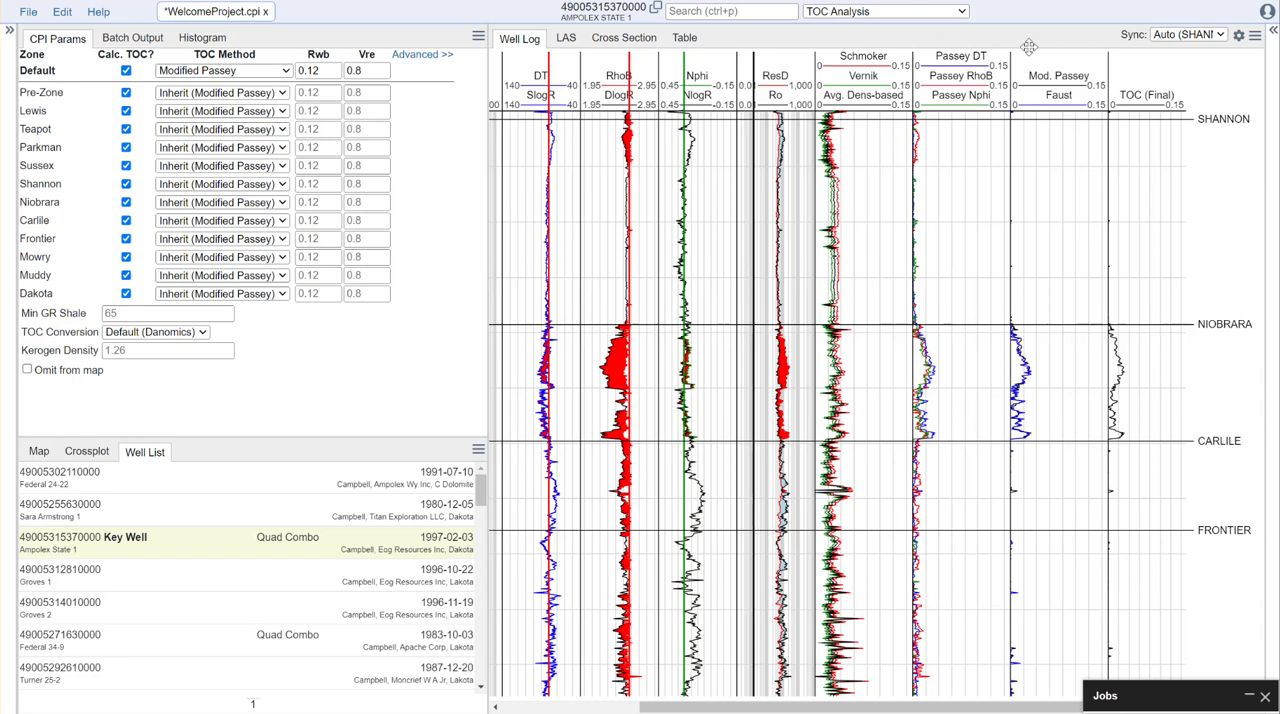
# - Switch the interpretation module from TOC Analysis to Inversion for the key well
pyautogui.click(1274, 30)
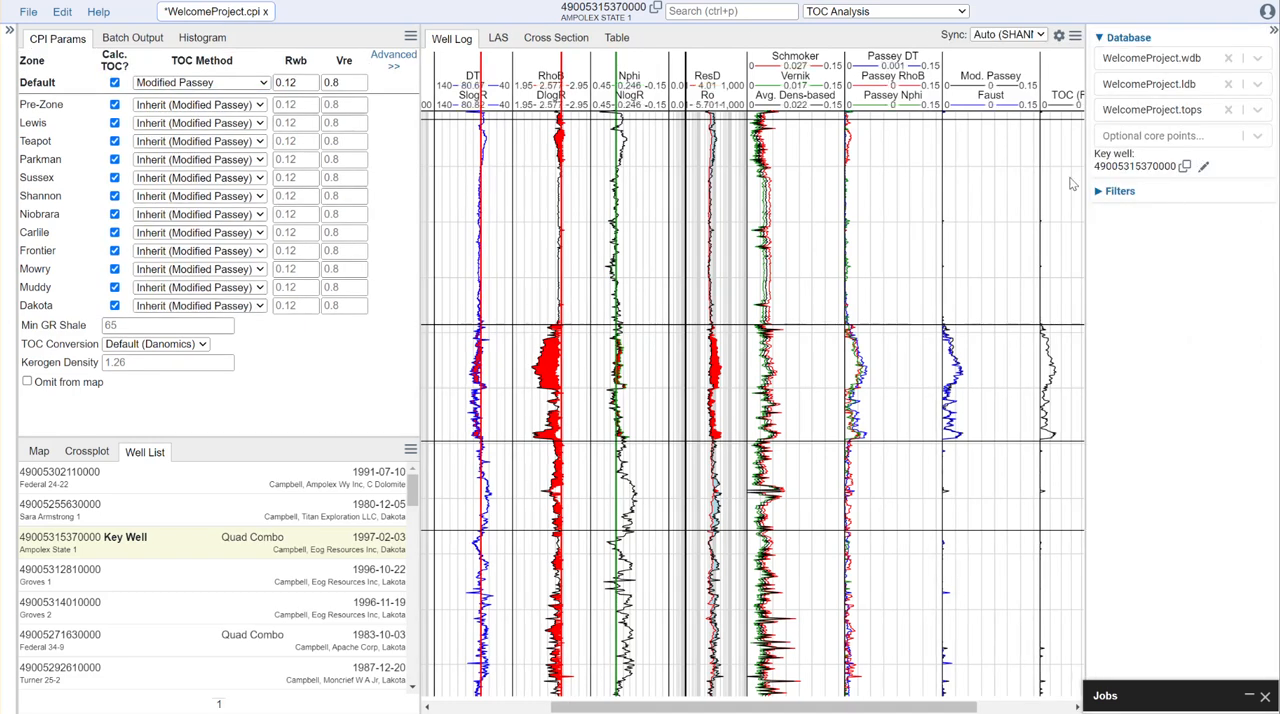
pyautogui.click(913, 13)
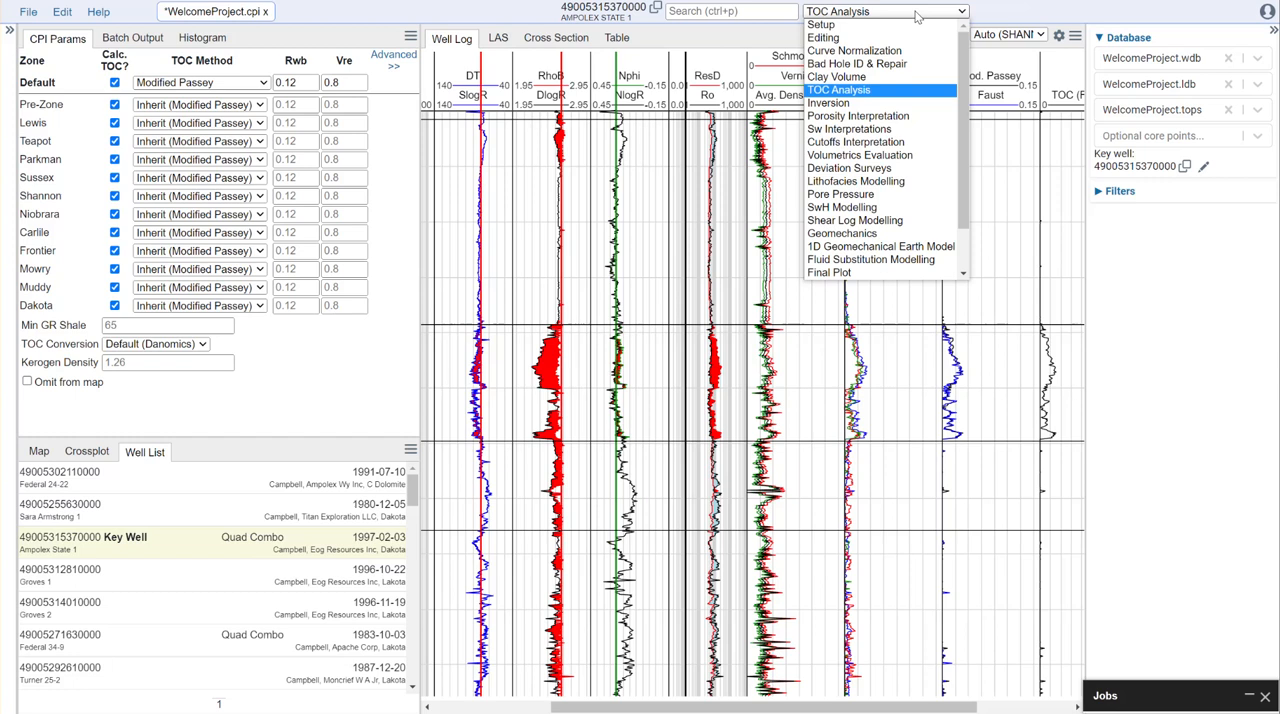
pyautogui.click(858, 91)
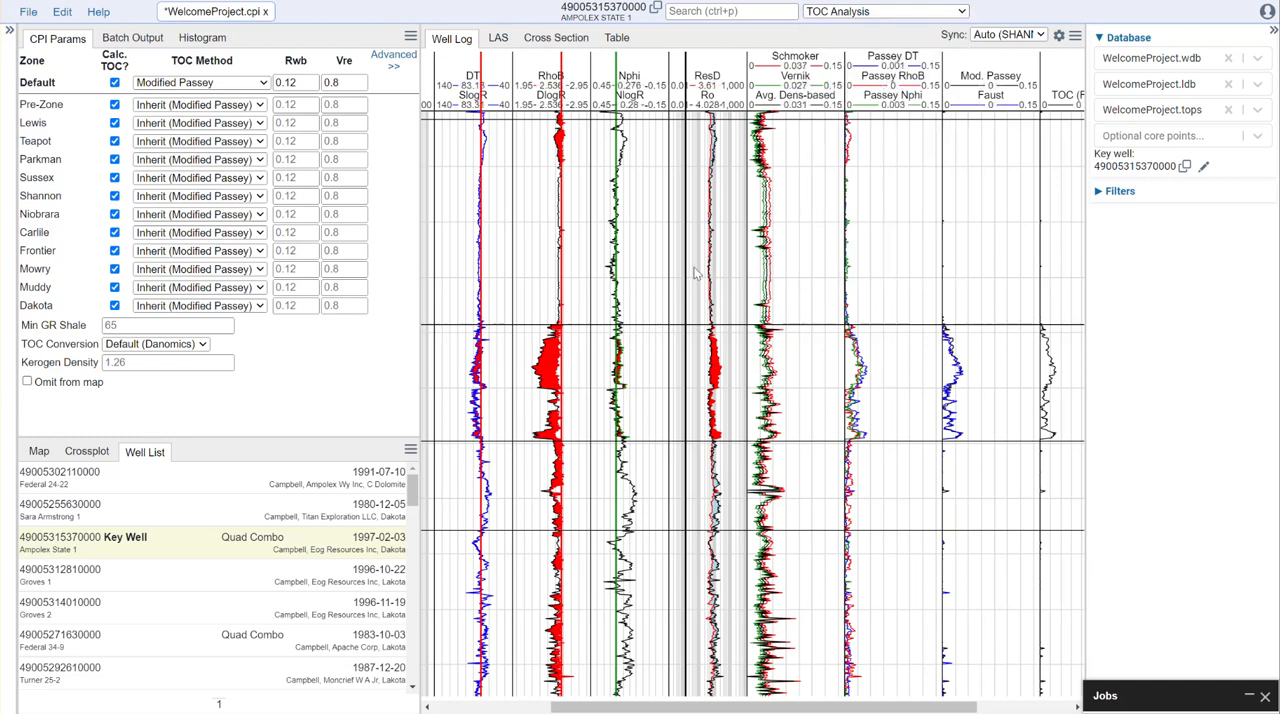
pyautogui.click(850, 14)
pyautogui.click(834, 103)
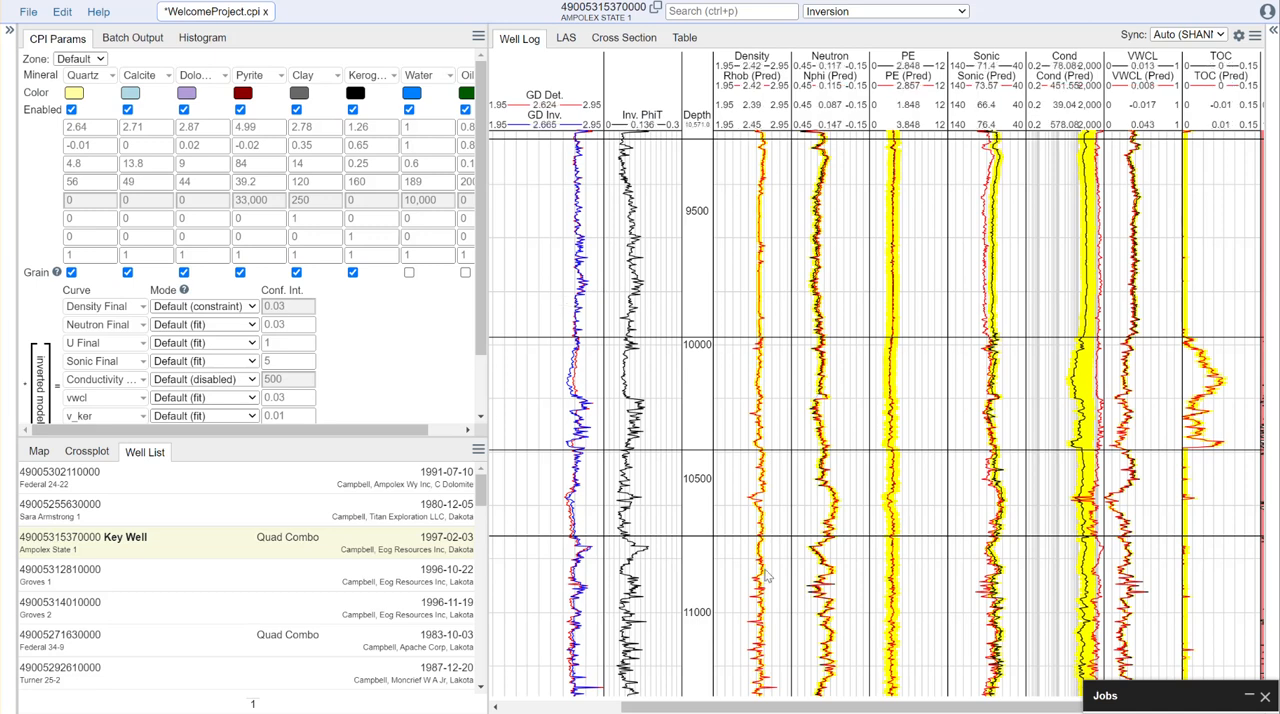
# - Disable the dolomite and pyrite minerals in the Default zone of the inversion model
pyautogui.moveTo(750, 708); pyautogui.dragTo(632, 708)
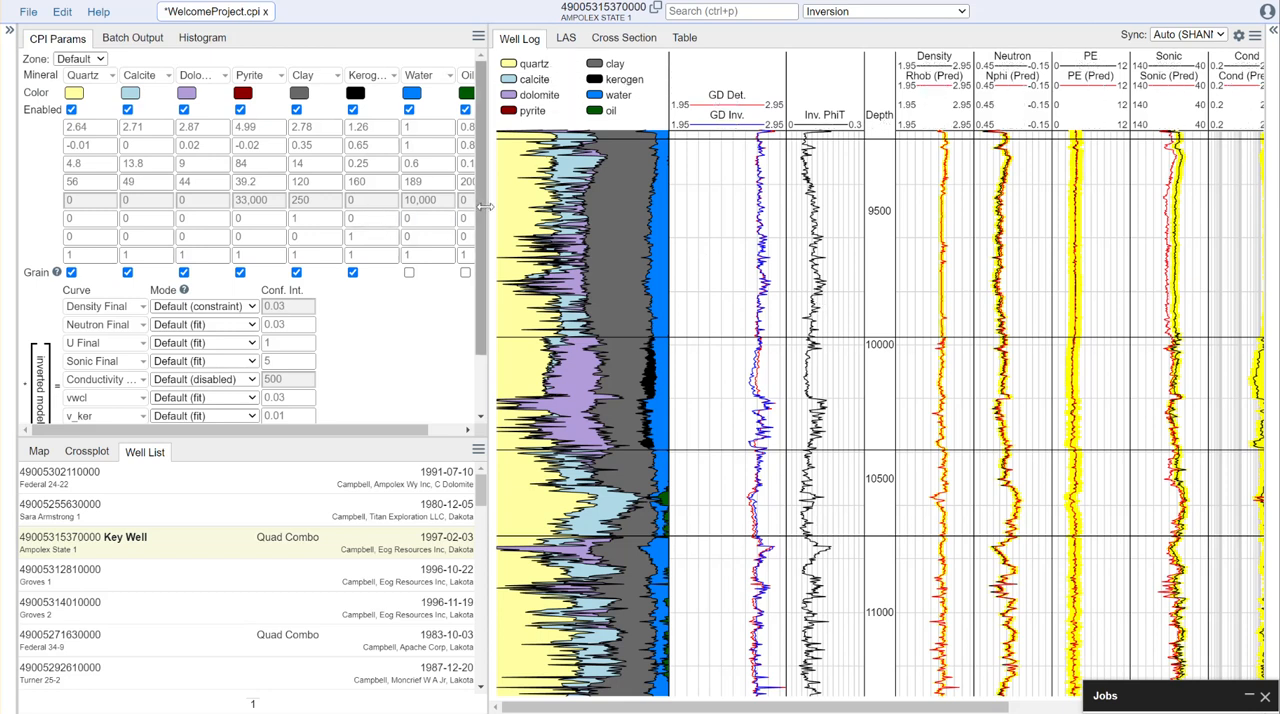
pyautogui.moveTo(488, 212); pyautogui.dragTo(861, 240)
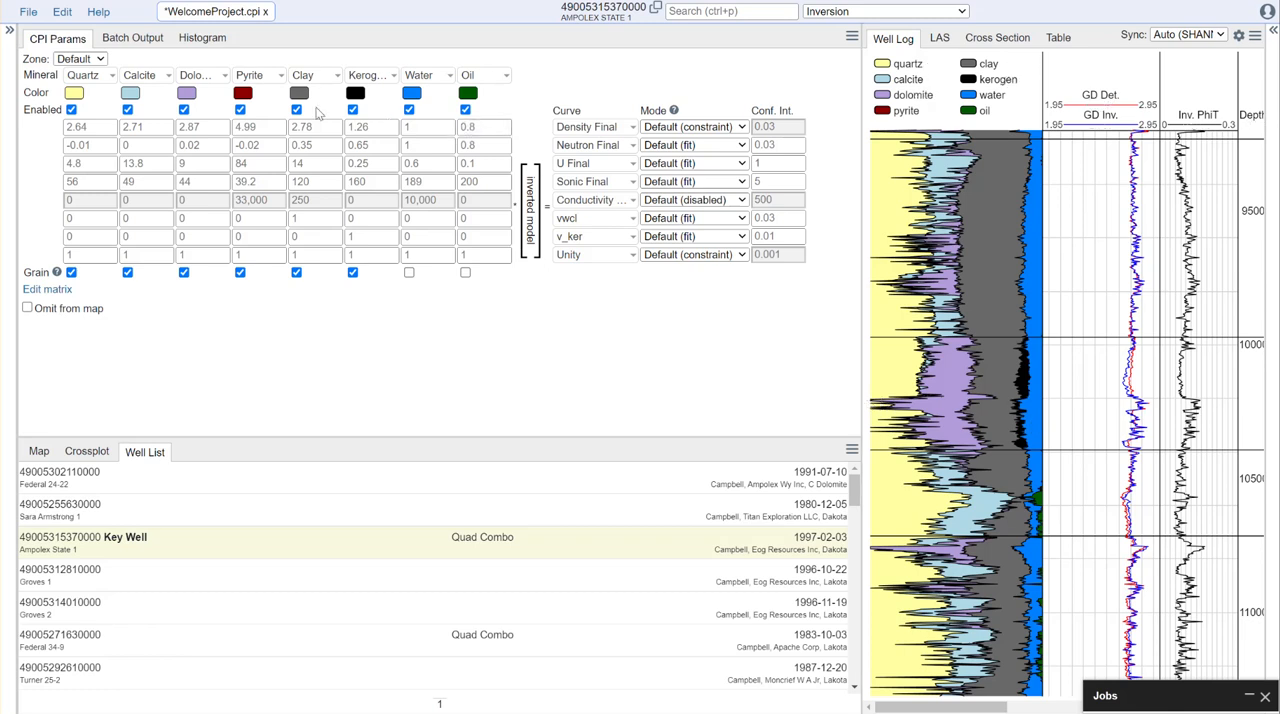
pyautogui.click(183, 110)
pyautogui.click(240, 110)
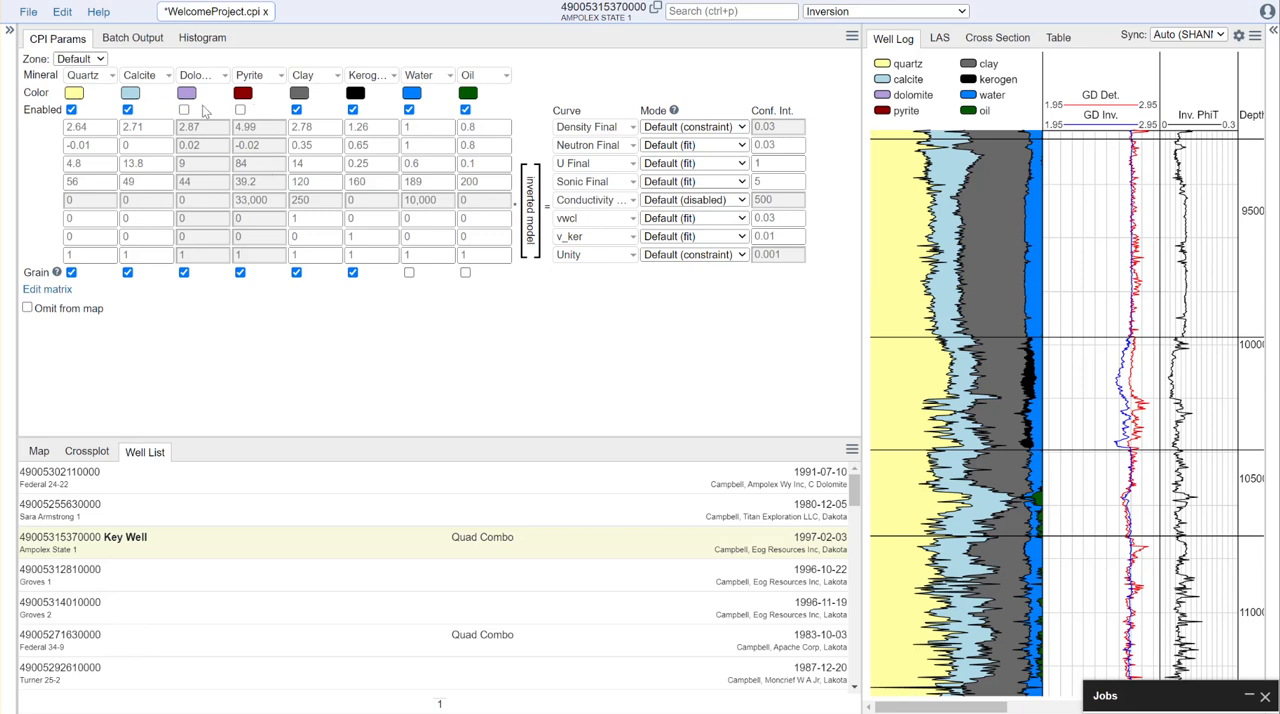
# - Enable pyrite in the mineral models of the Niobrara and Mowry zones
pyautogui.click(100, 60)
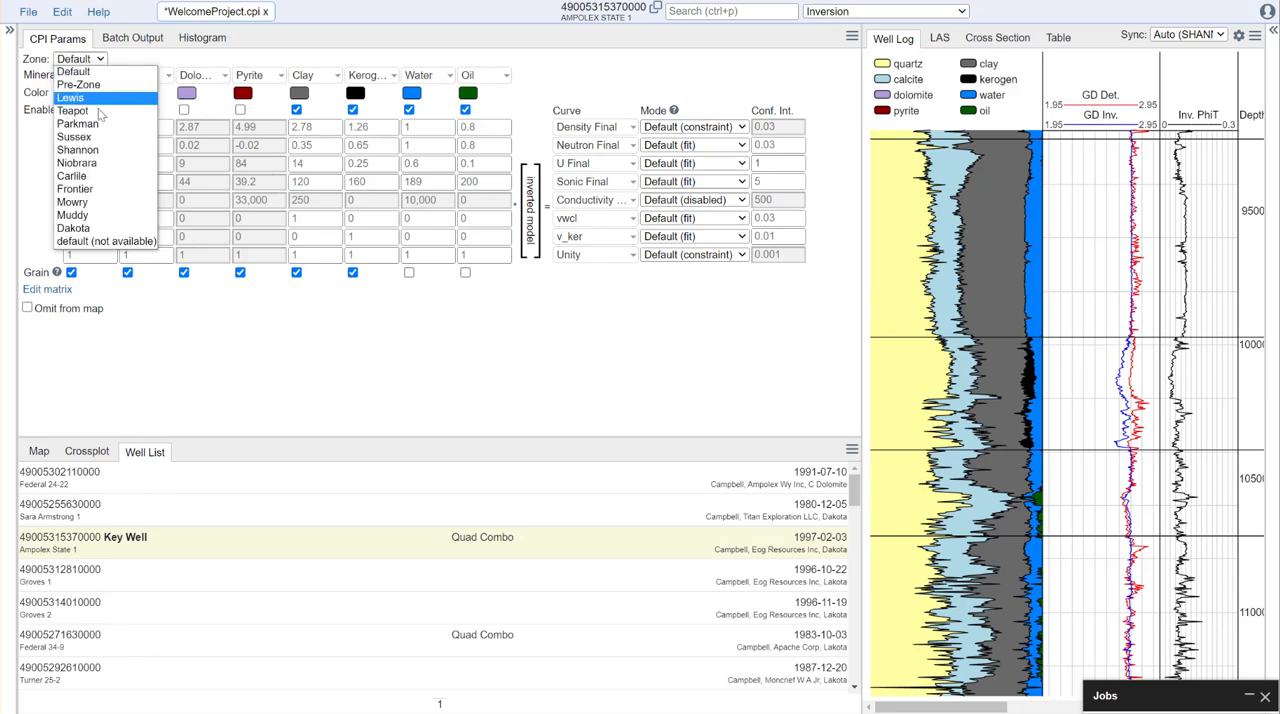
pyautogui.click(80, 162)
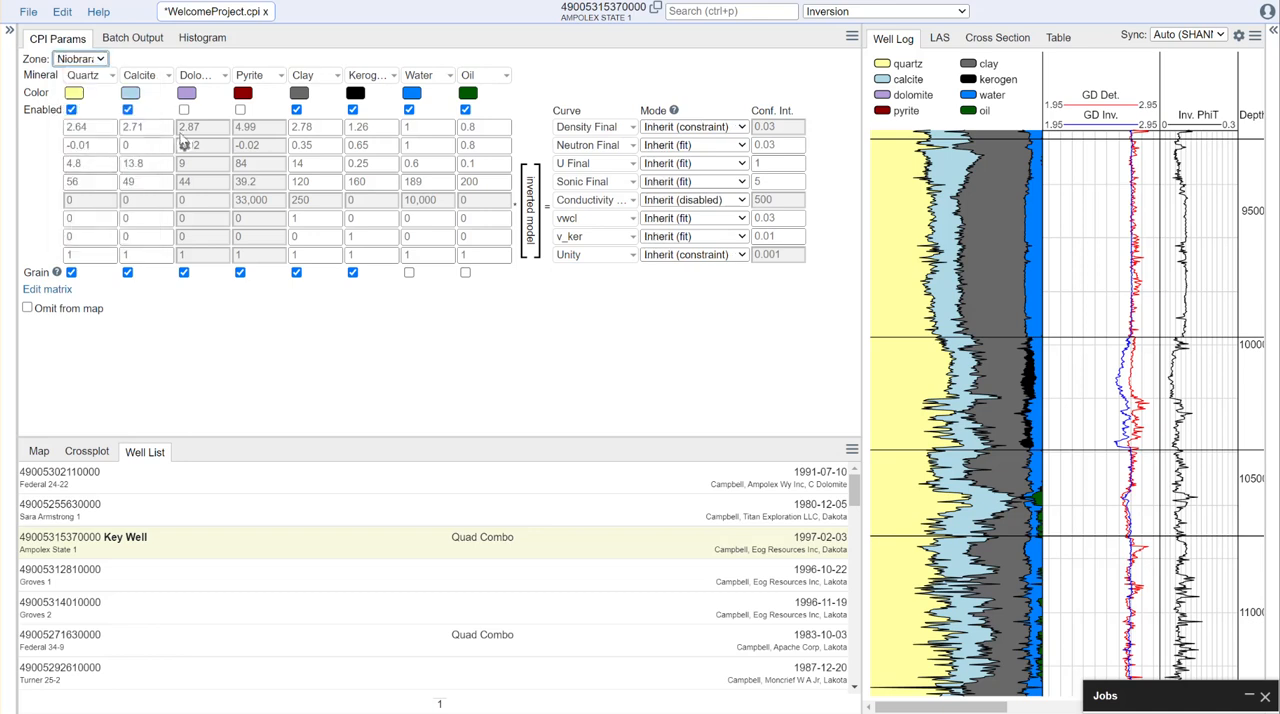
pyautogui.click(240, 109)
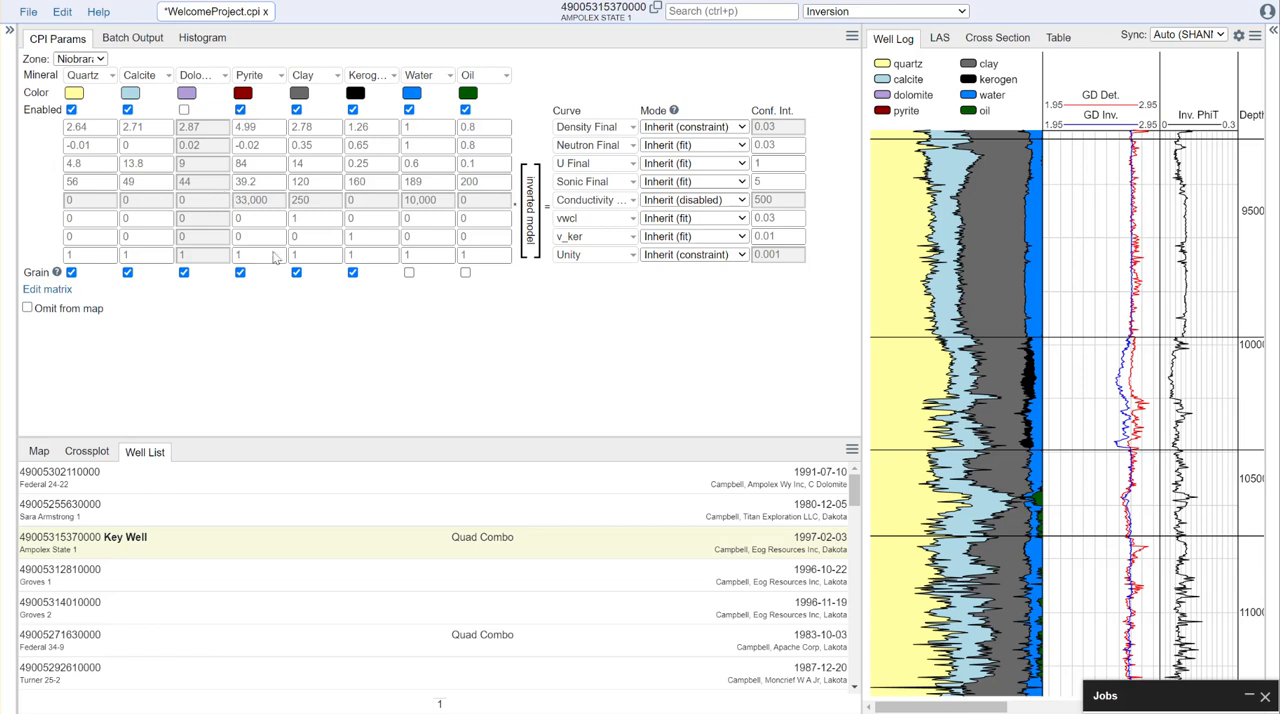
pyautogui.click(95, 59)
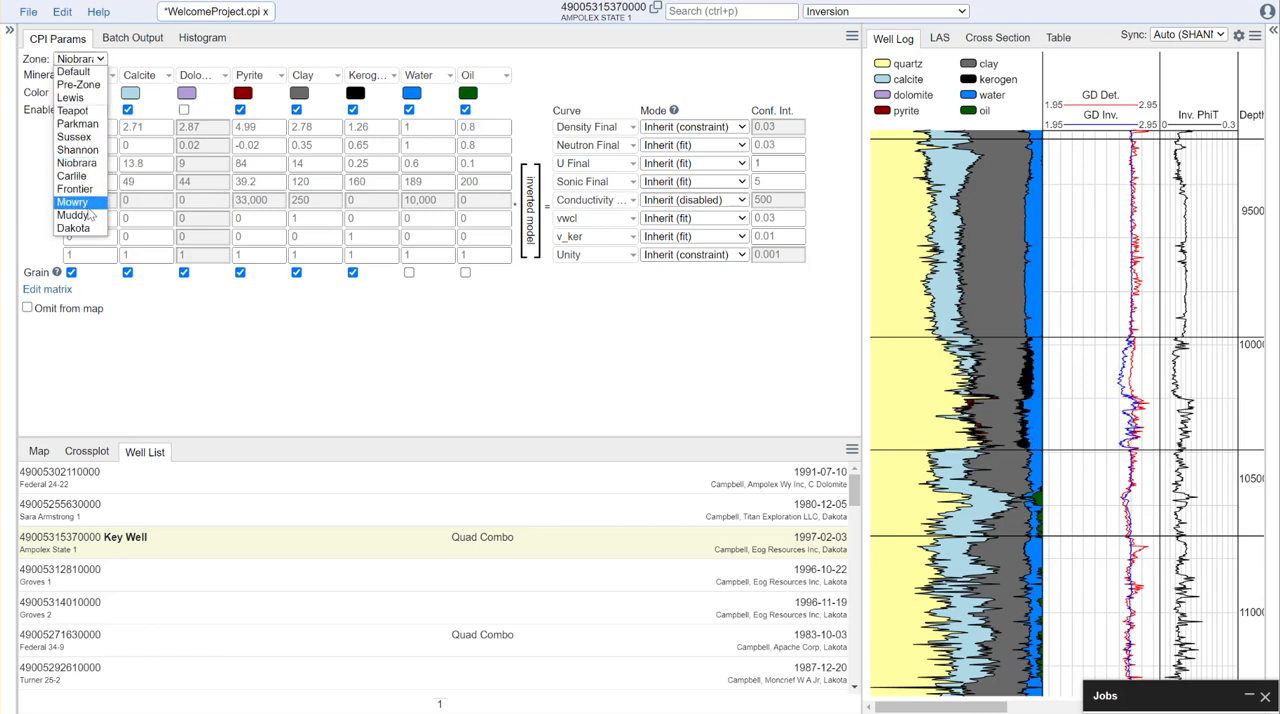
pyautogui.click(92, 211)
pyautogui.click(240, 109)
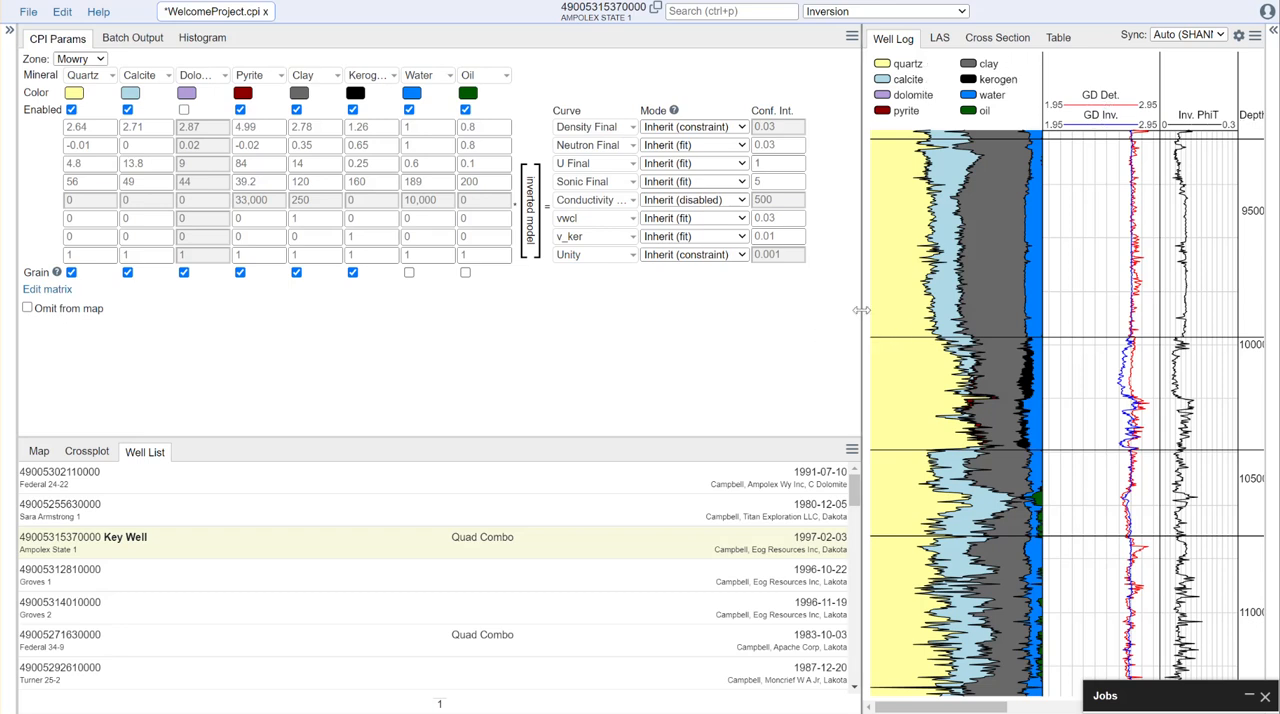
# - Return to the Default zone parameters and compare the measured and predicted curves in the well log tracks
pyautogui.click(106, 60)
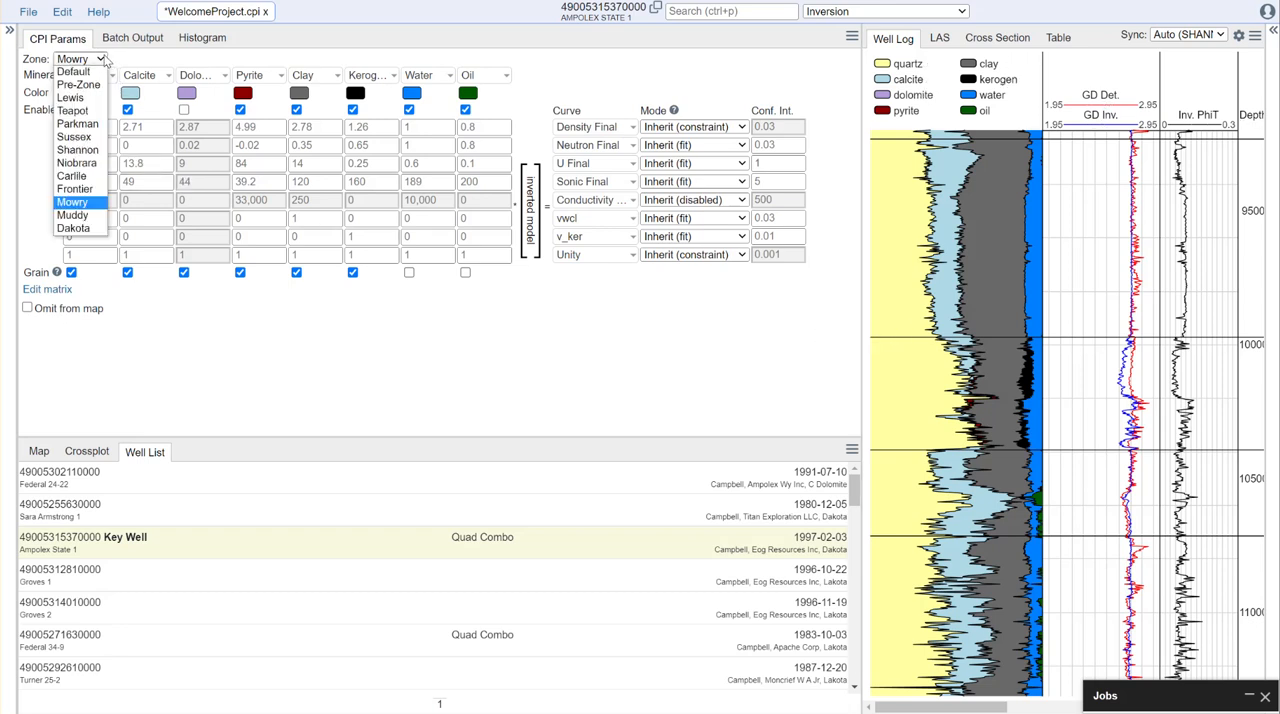
pyautogui.click(91, 73)
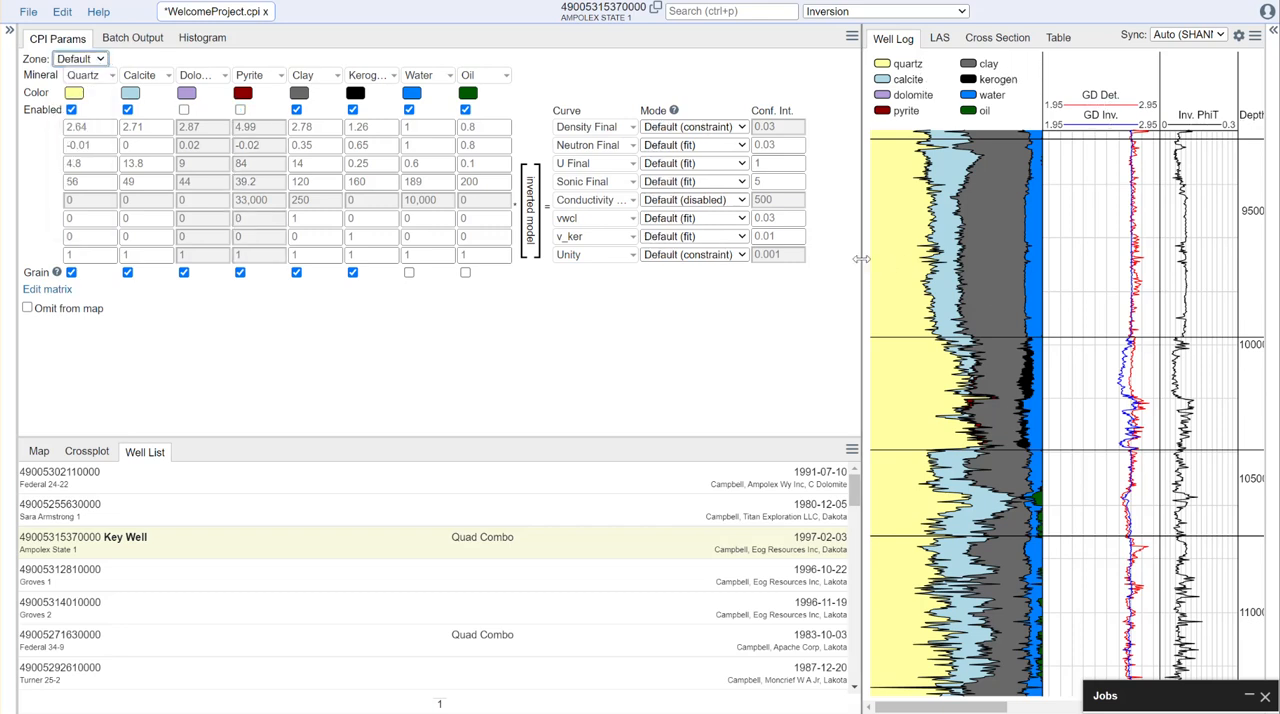
pyautogui.moveTo(861, 259); pyautogui.dragTo(470, 284)
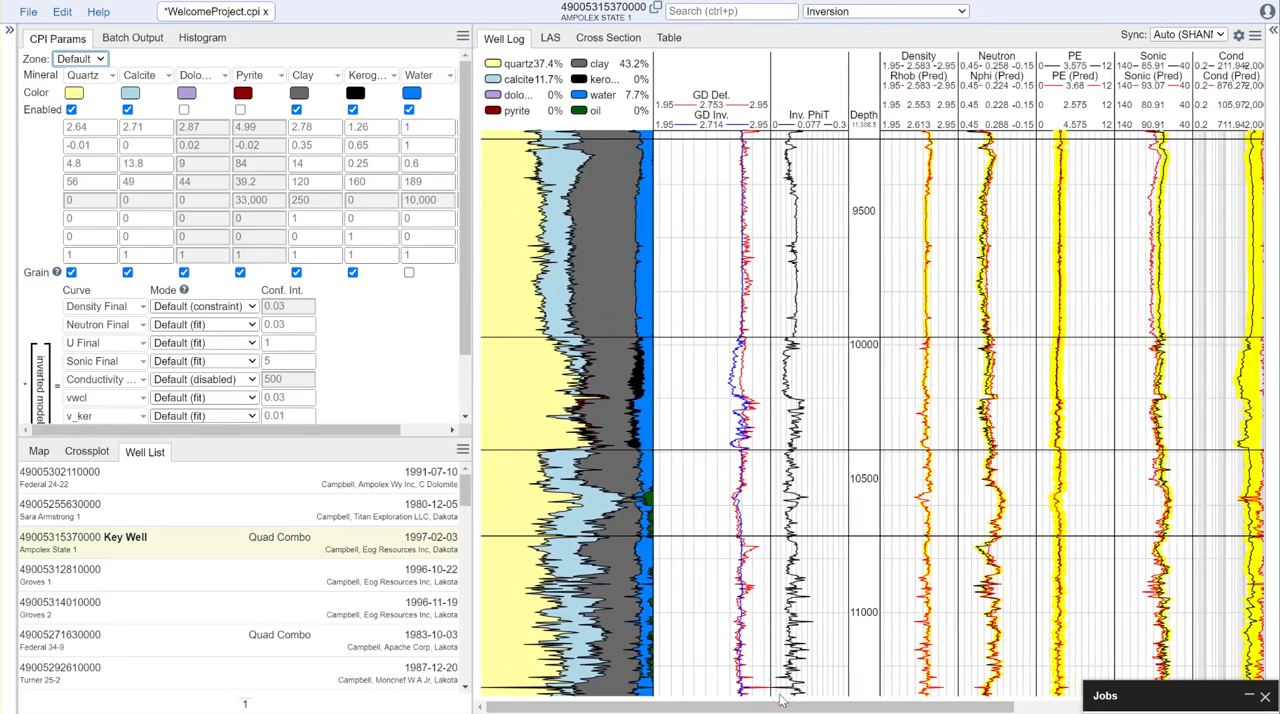
pyautogui.moveTo(787, 709); pyautogui.dragTo(832, 709)
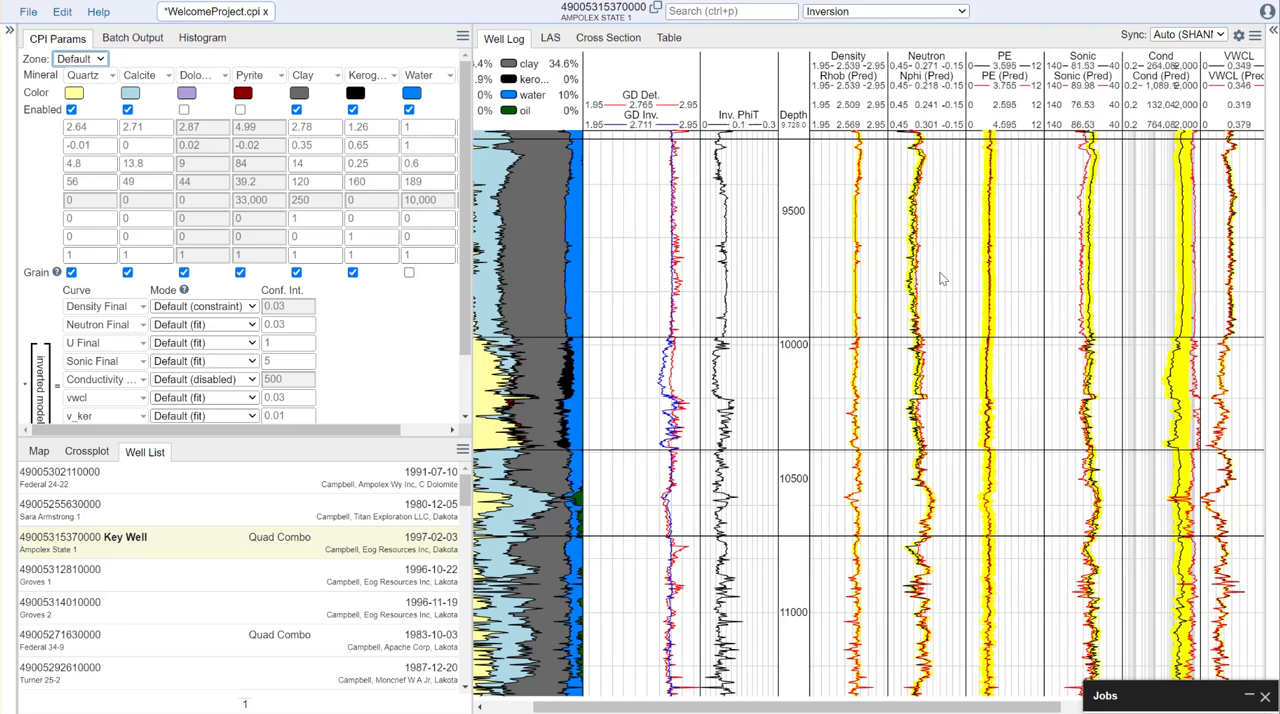
pyautogui.scroll(4, 940, 280)
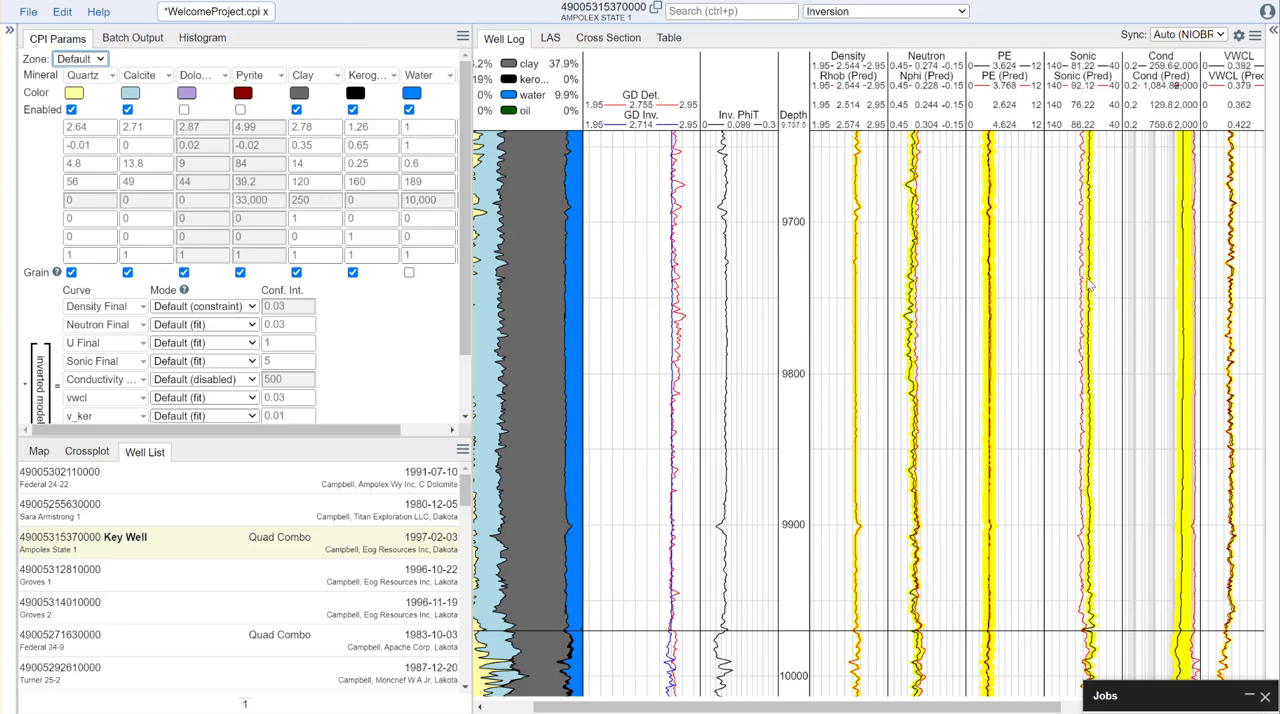
pyautogui.scroll(-3, 1108, 474)
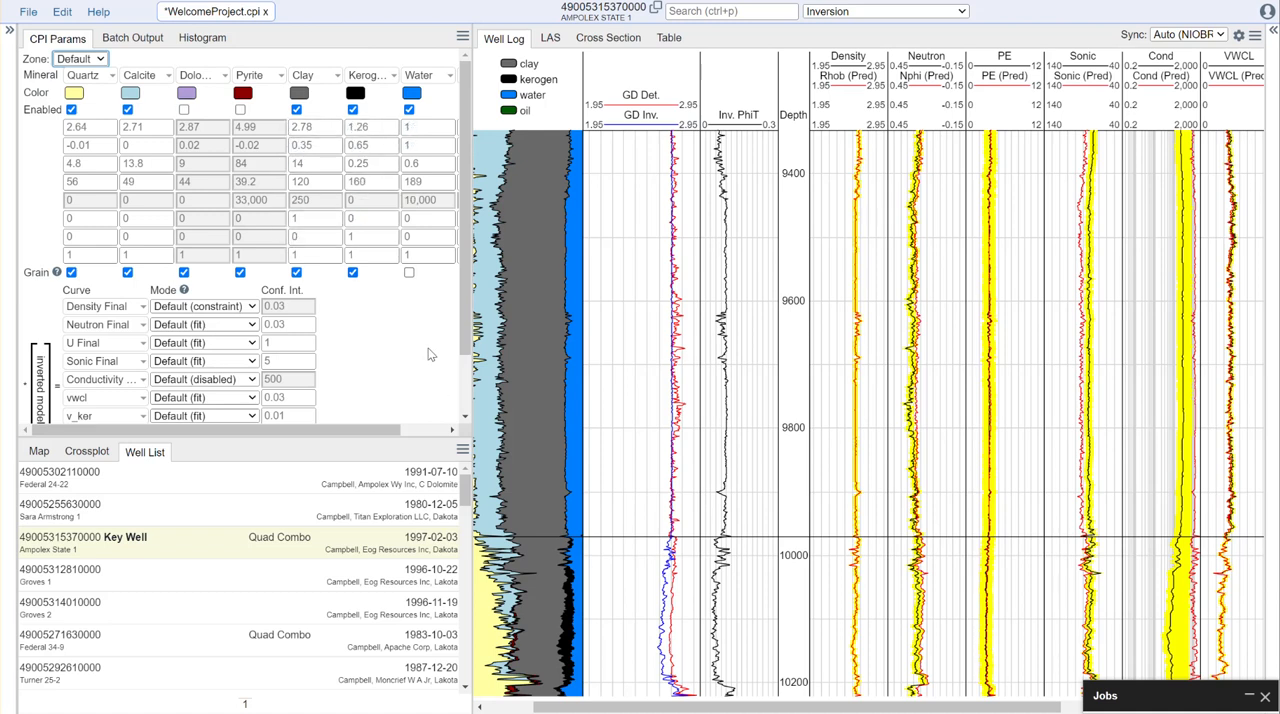
# - Enlarge the crossplot area and display a DT-Clay crossplot
pyautogui.moveTo(471, 340); pyautogui.dragTo(657, 340)
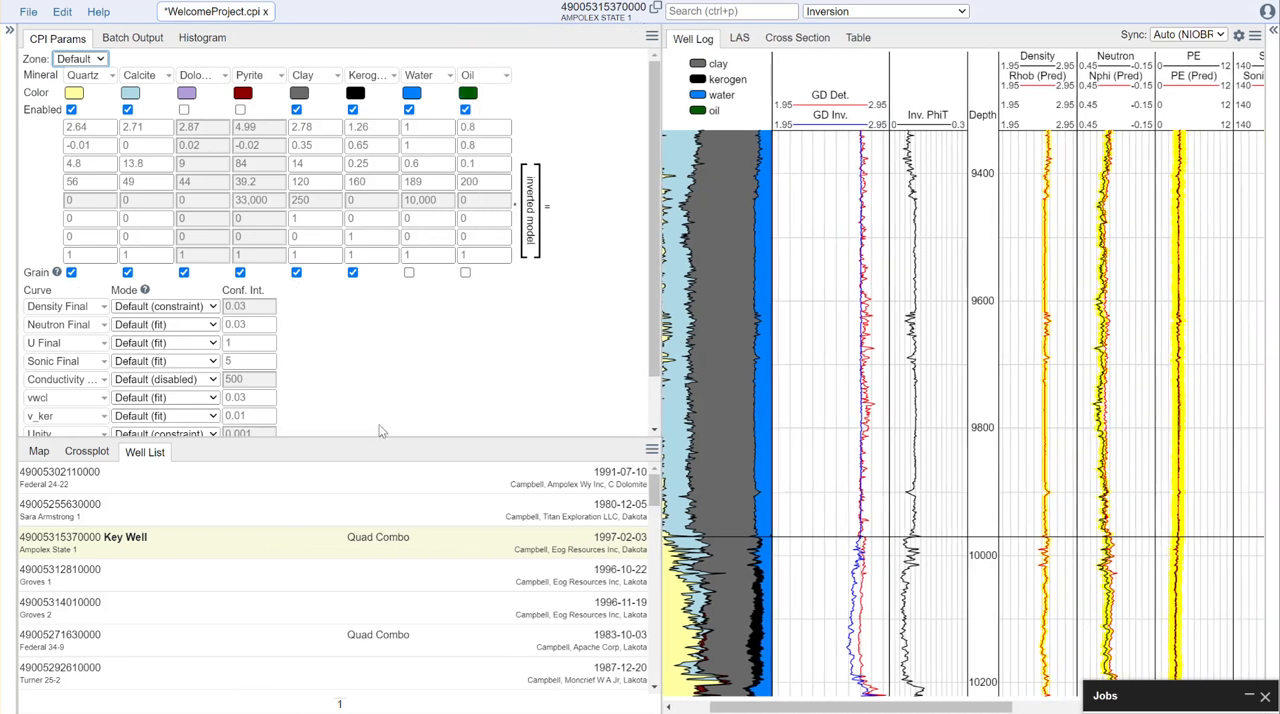
pyautogui.moveTo(376, 438); pyautogui.dragTo(371, 309)
pyautogui.click(88, 326)
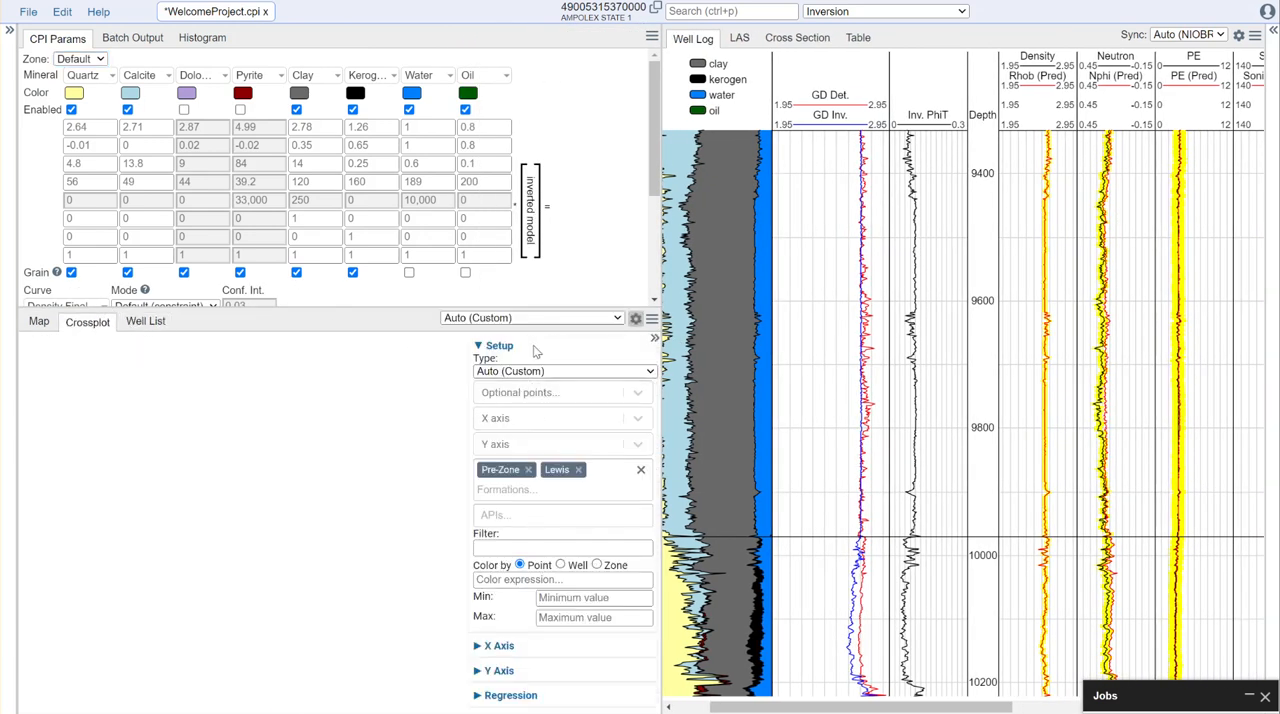
pyautogui.click(649, 372)
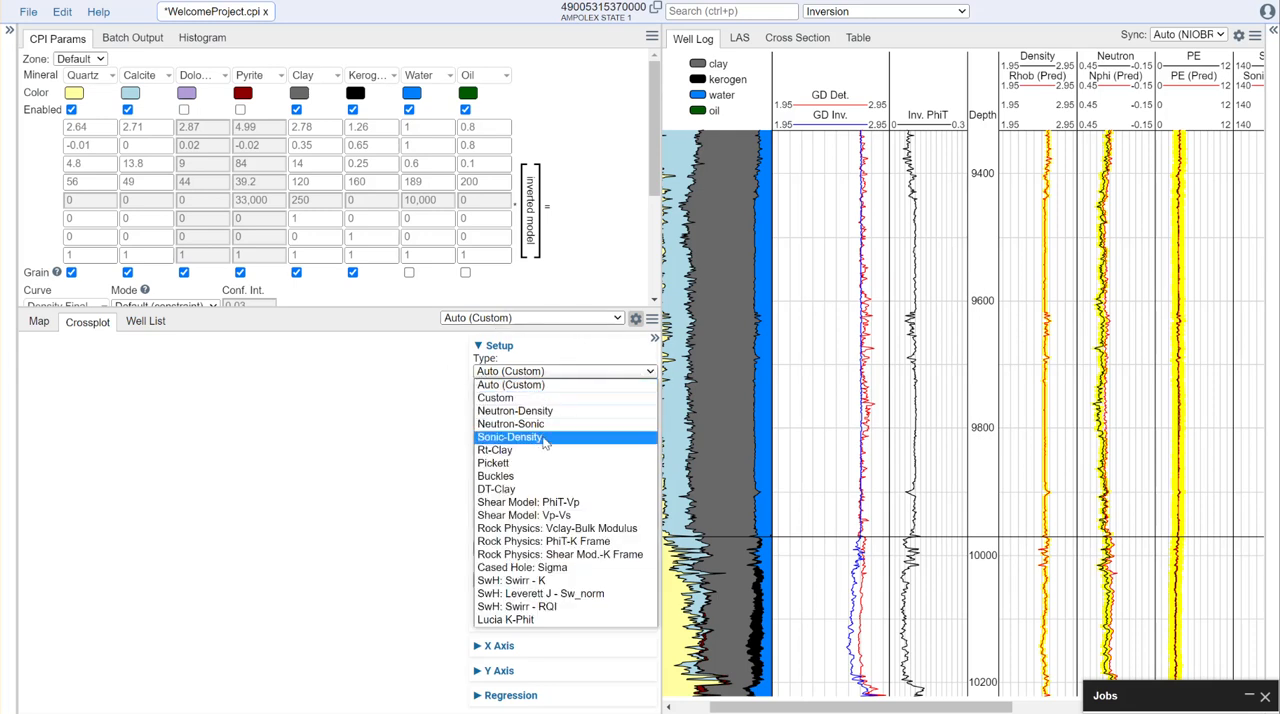
pyautogui.click(530, 490)
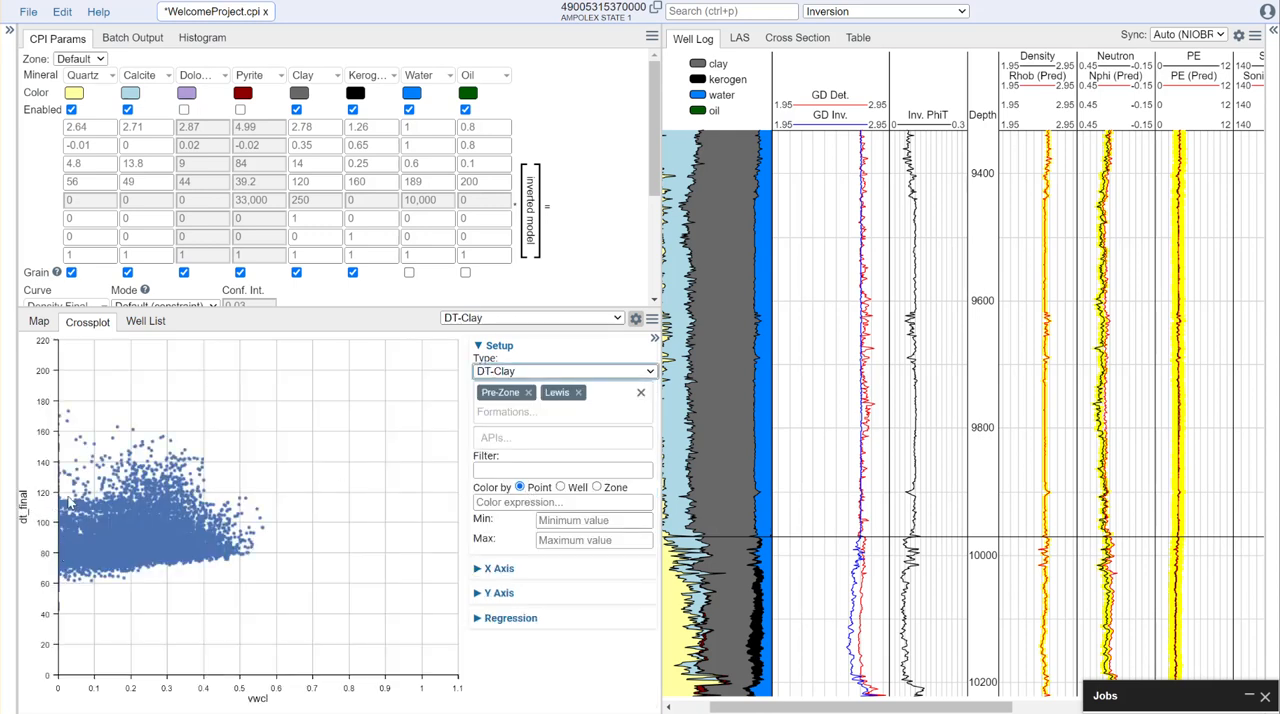
# - Replace the Pre-Zone and Lewis formations in the crossplot with All Formations
pyautogui.click(528, 392)
pyautogui.click(515, 392)
pyautogui.click(543, 390)
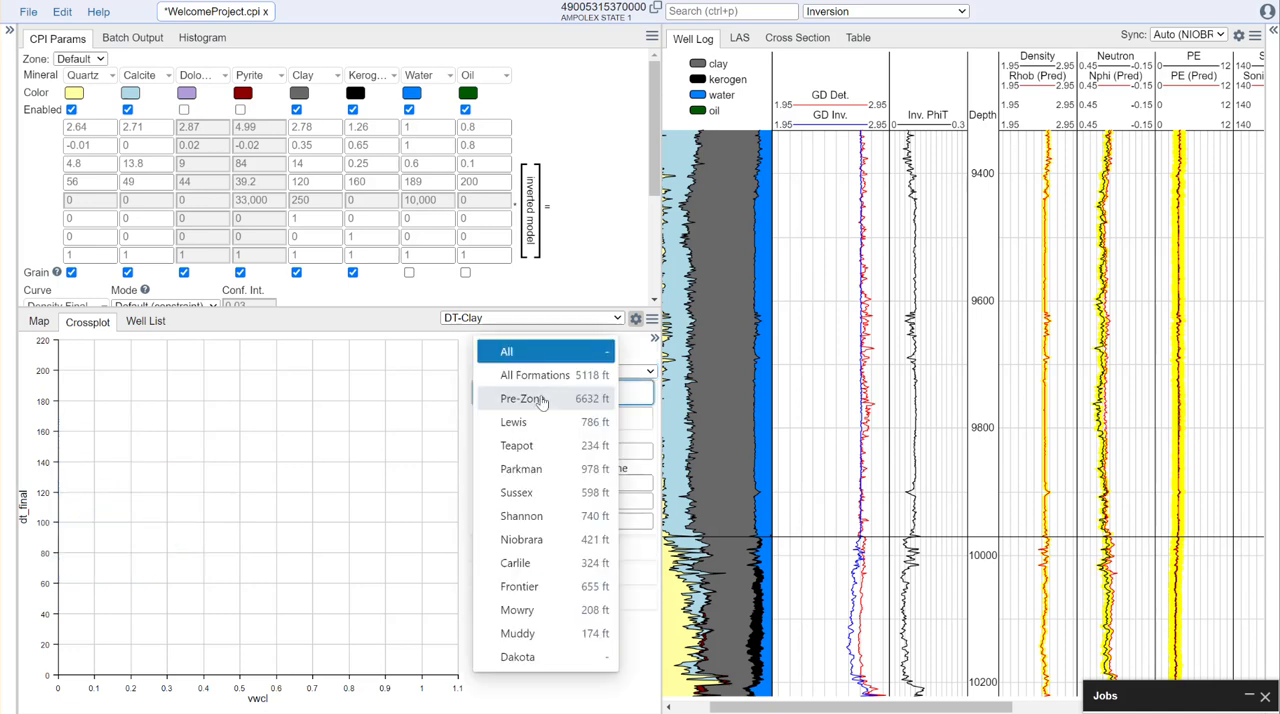
pyautogui.click(555, 386)
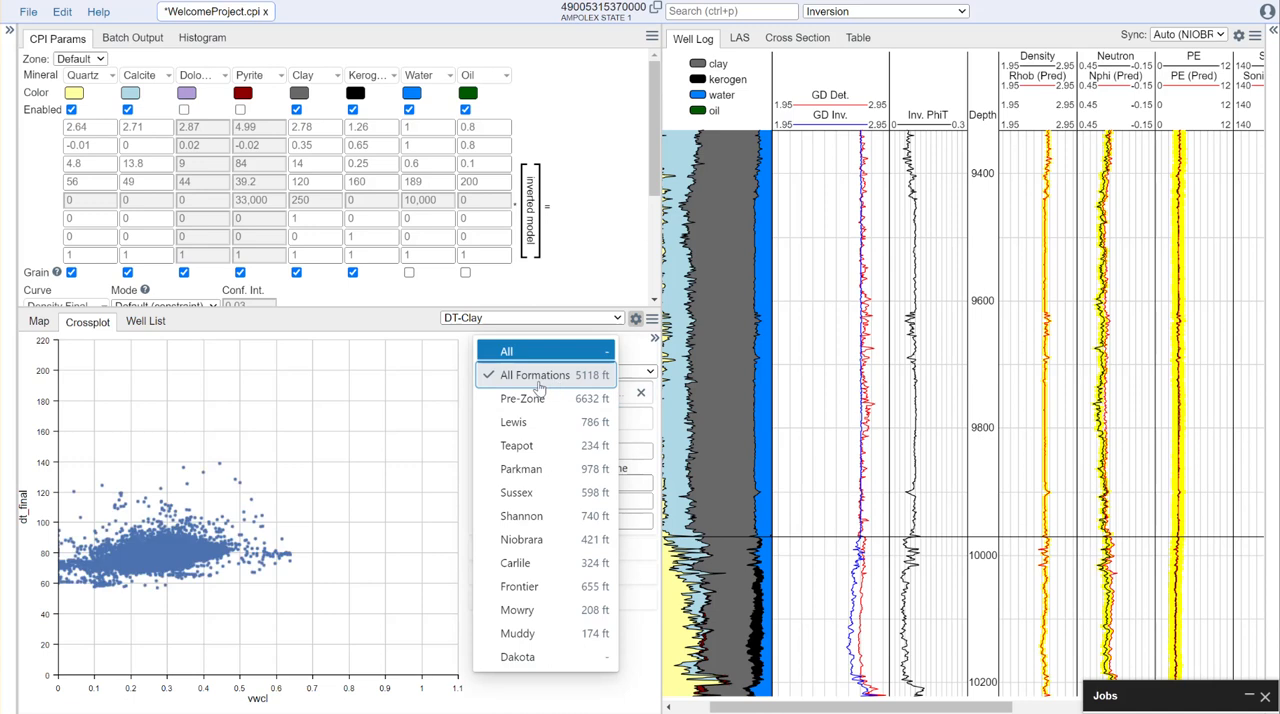
pyautogui.click(347, 464)
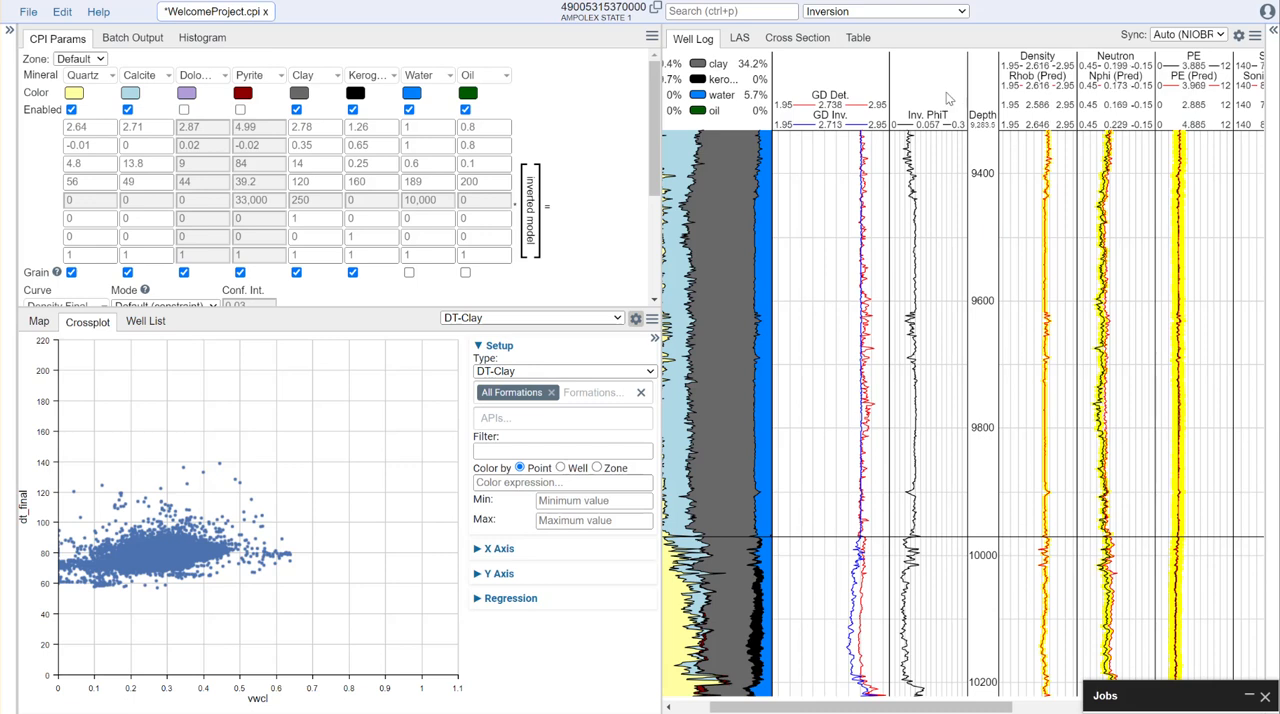
# - Set the clay's sonic endpoint to 95 and check the predicted sonic and neutron curves against the measured logs
pyautogui.click(316, 181)
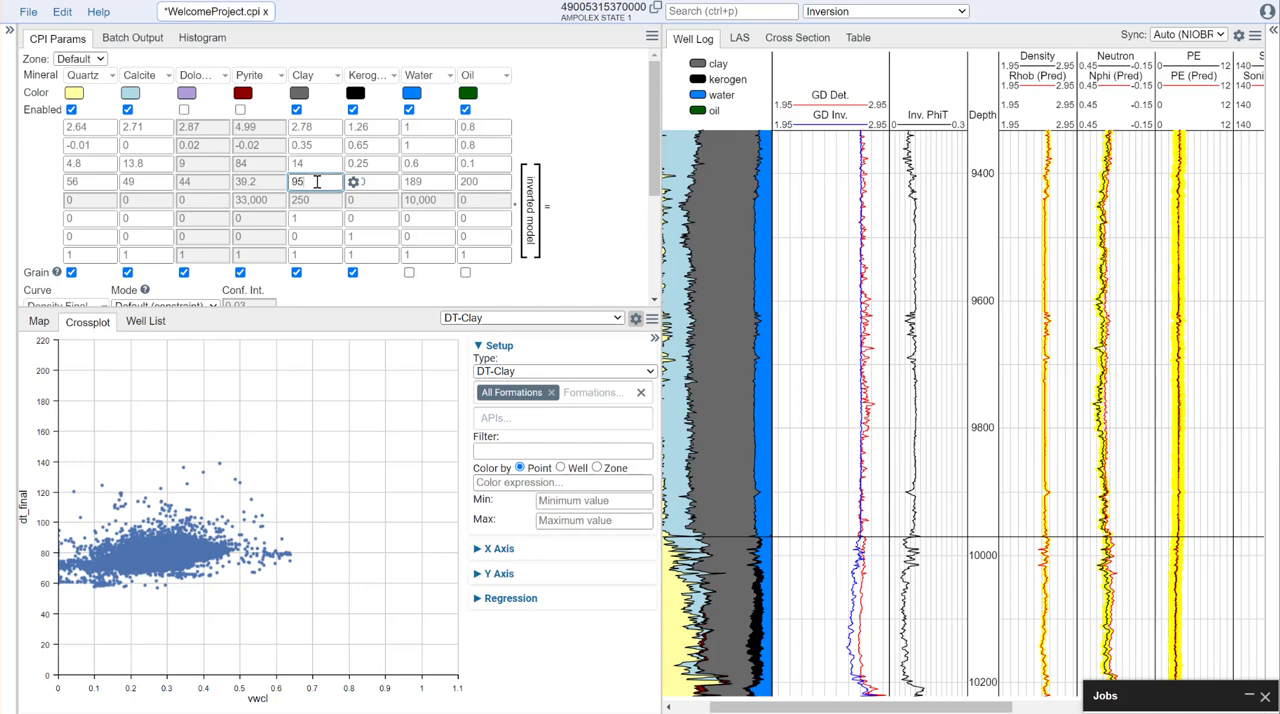
pyautogui.click(629, 237)
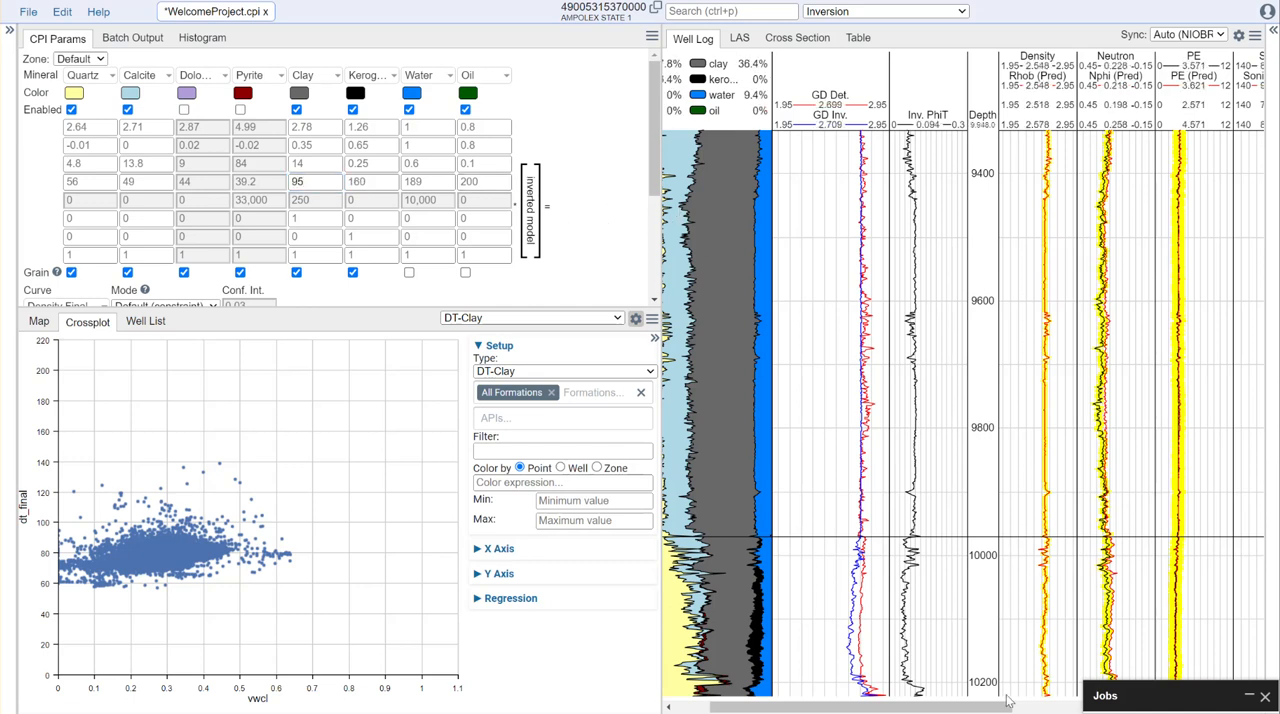
pyautogui.moveTo(848, 707); pyautogui.dragTo(996, 707)
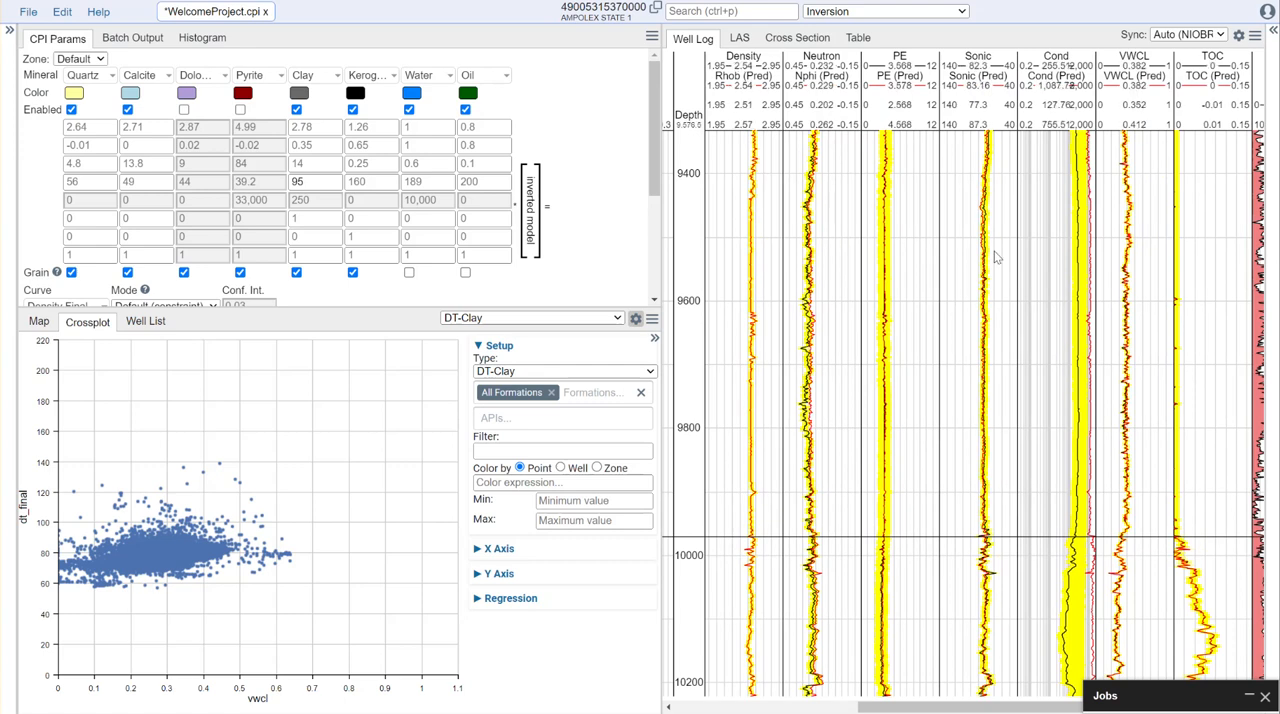
pyautogui.scroll(-2, 995, 290)
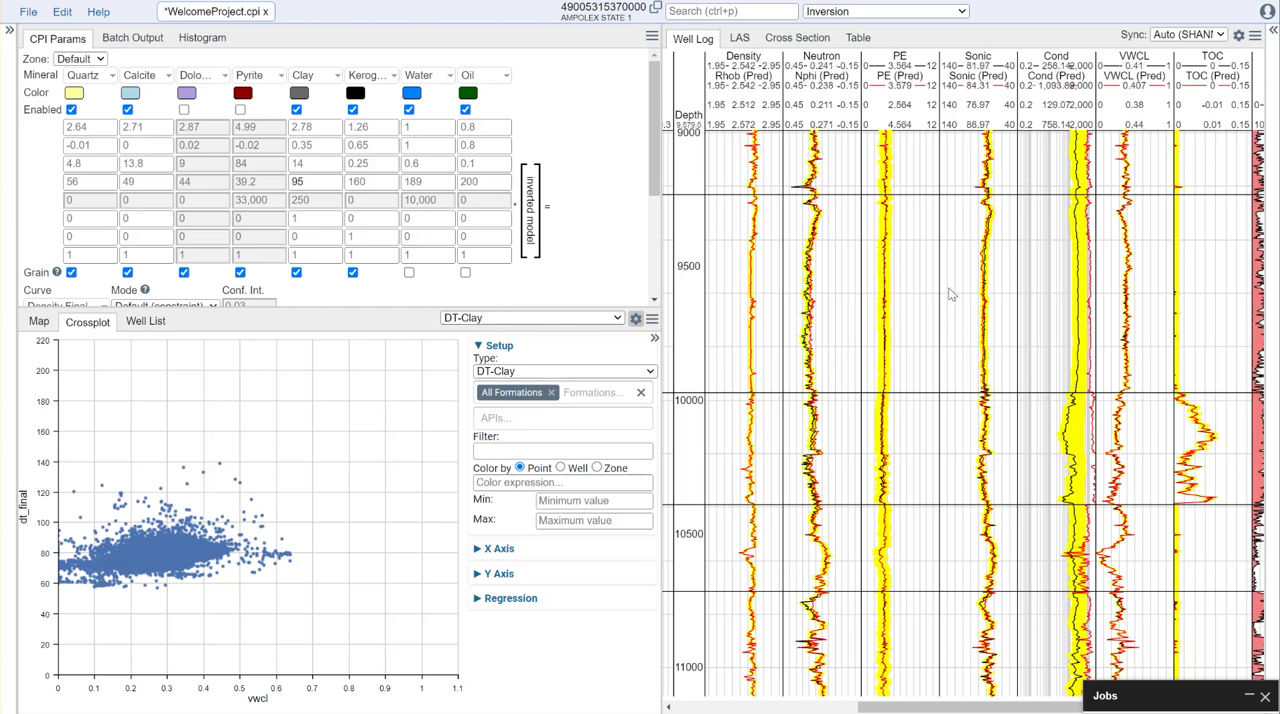
pyautogui.scroll(4, 951, 290)
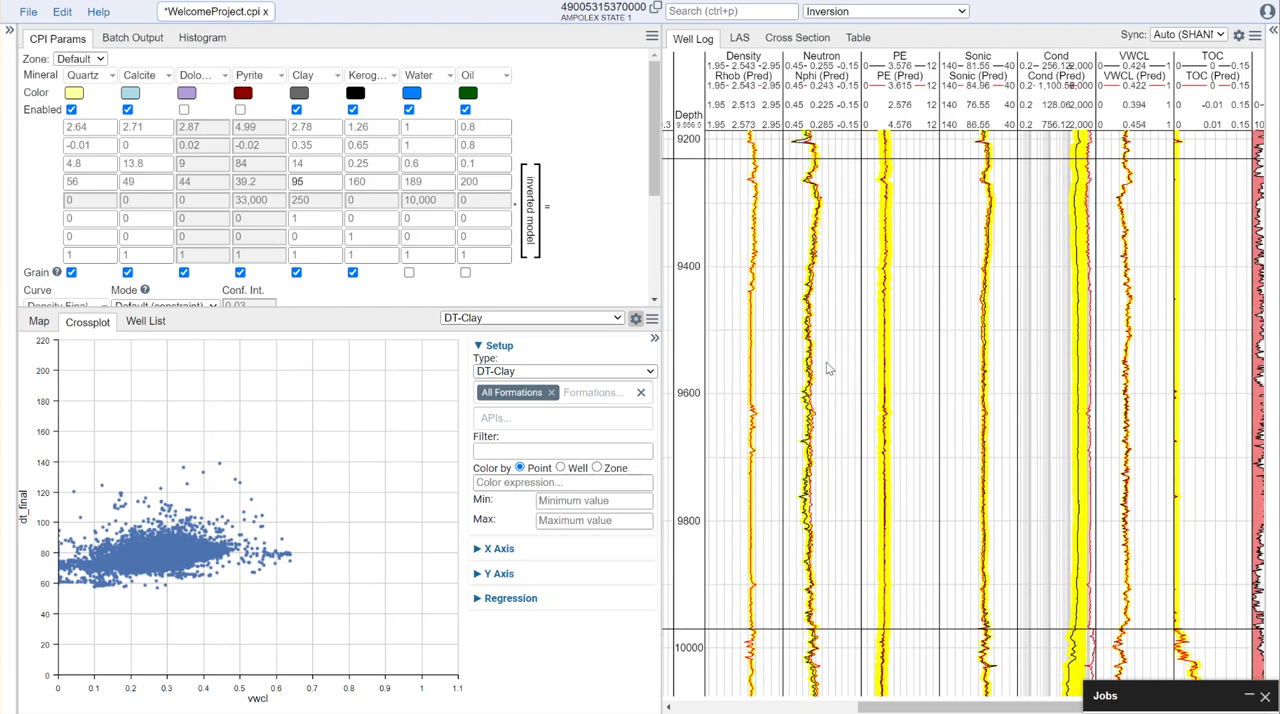
pyautogui.scroll(-3, 828, 319)
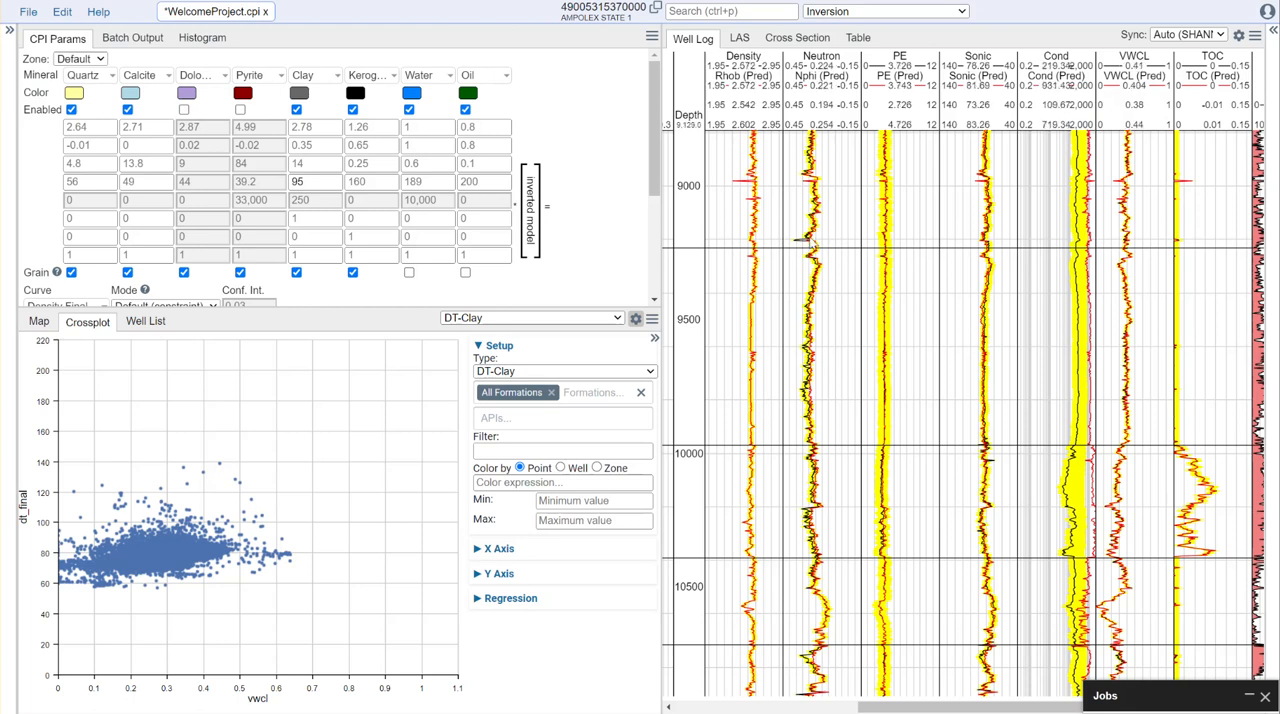
pyautogui.scroll(3, 828, 345)
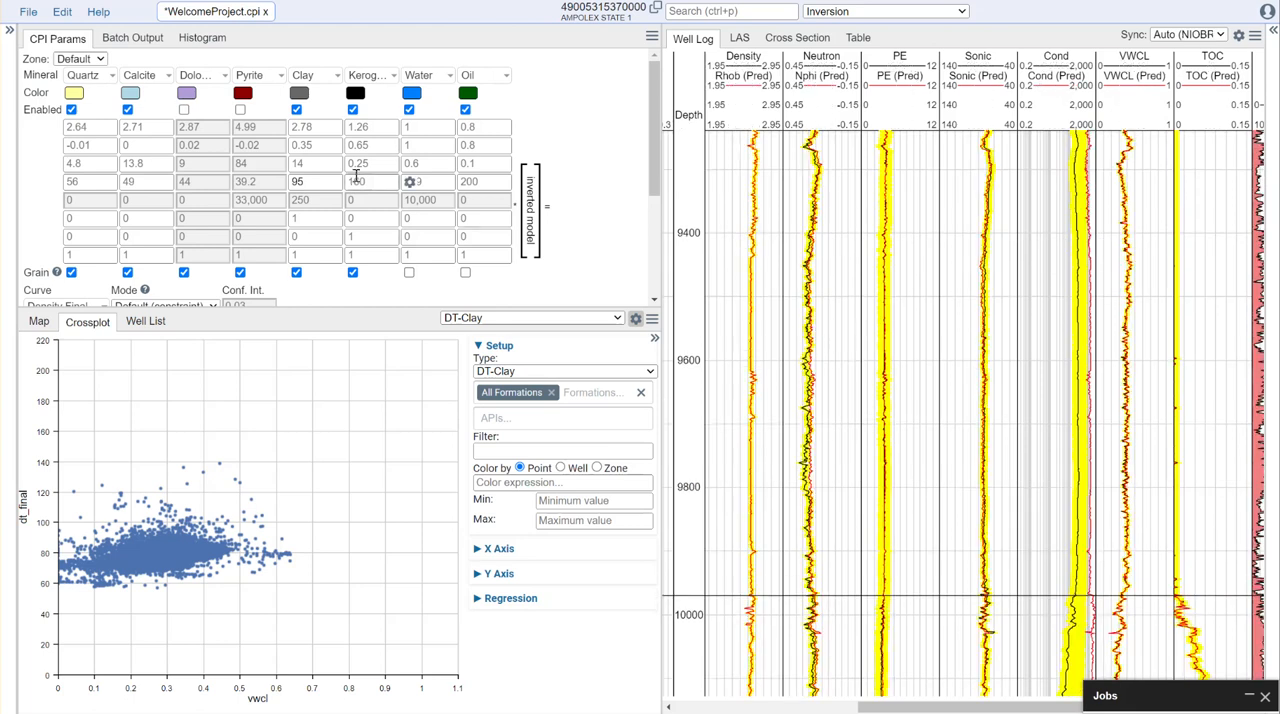
# - Set the clay's neutron endpoint to 0.4 and review the predicted curves across the logged interval
pyautogui.click(319, 146)
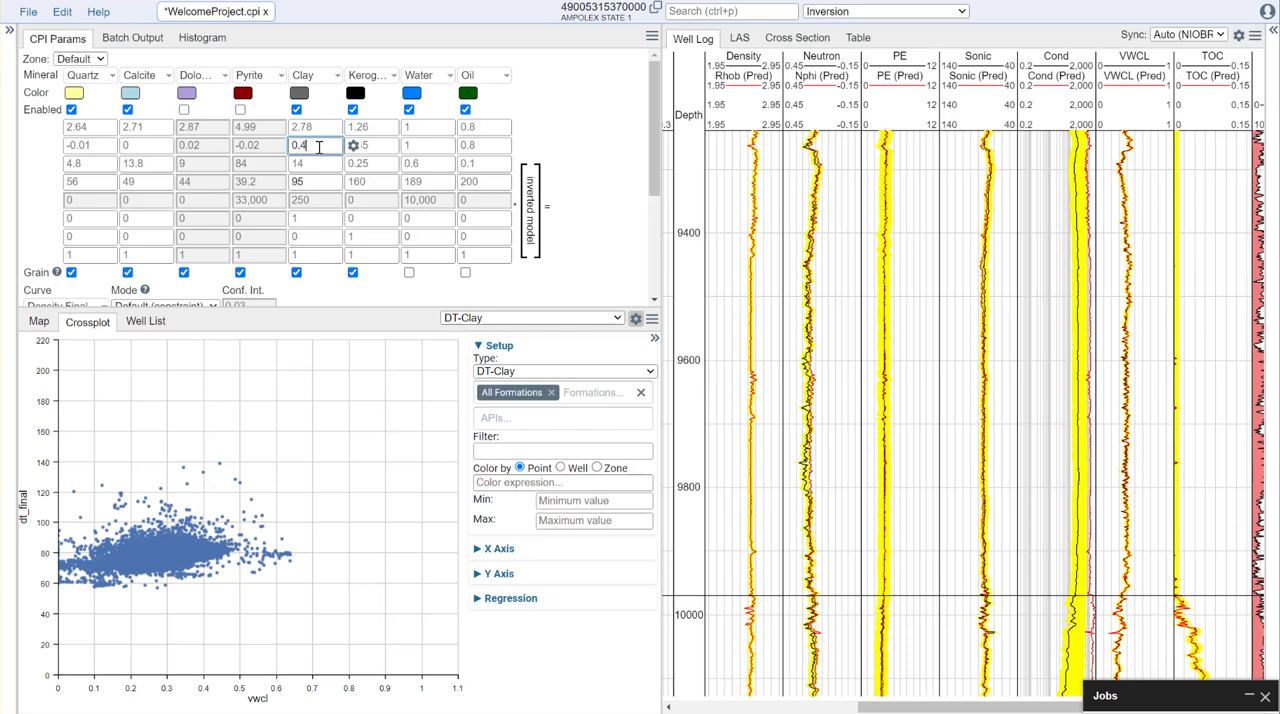
pyautogui.click(590, 163)
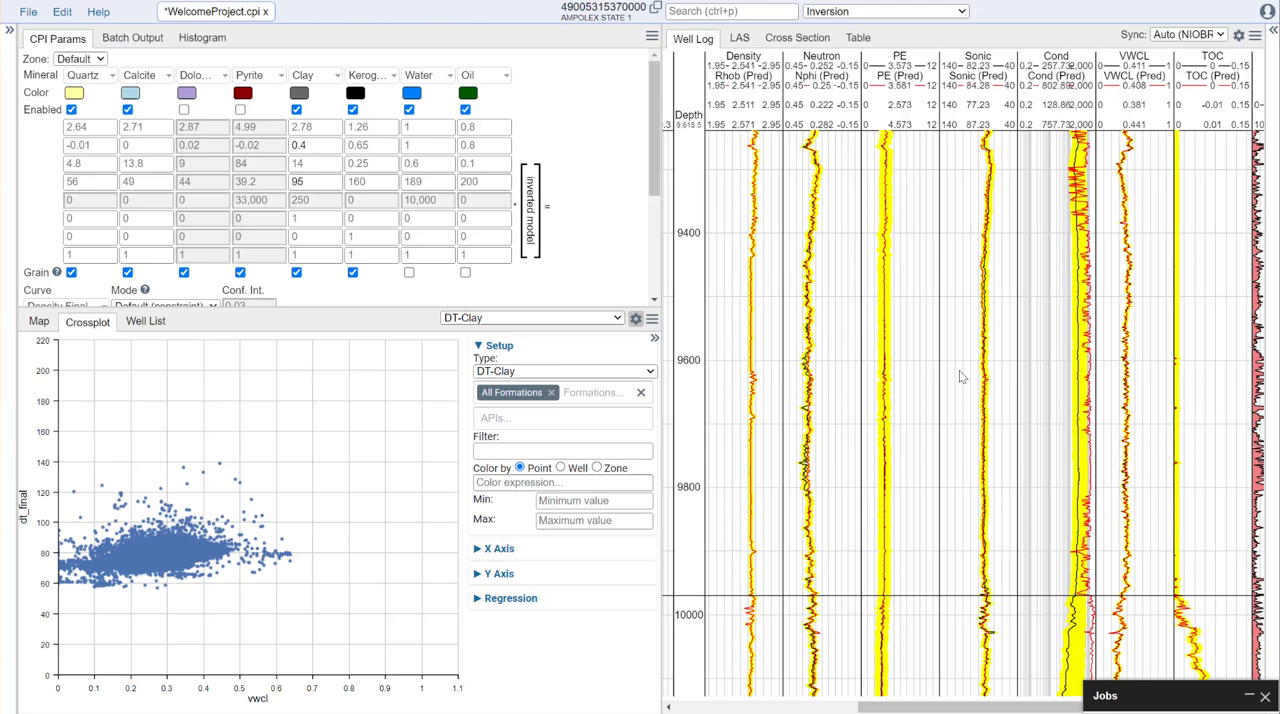
pyautogui.scroll(-2, 1008, 412)
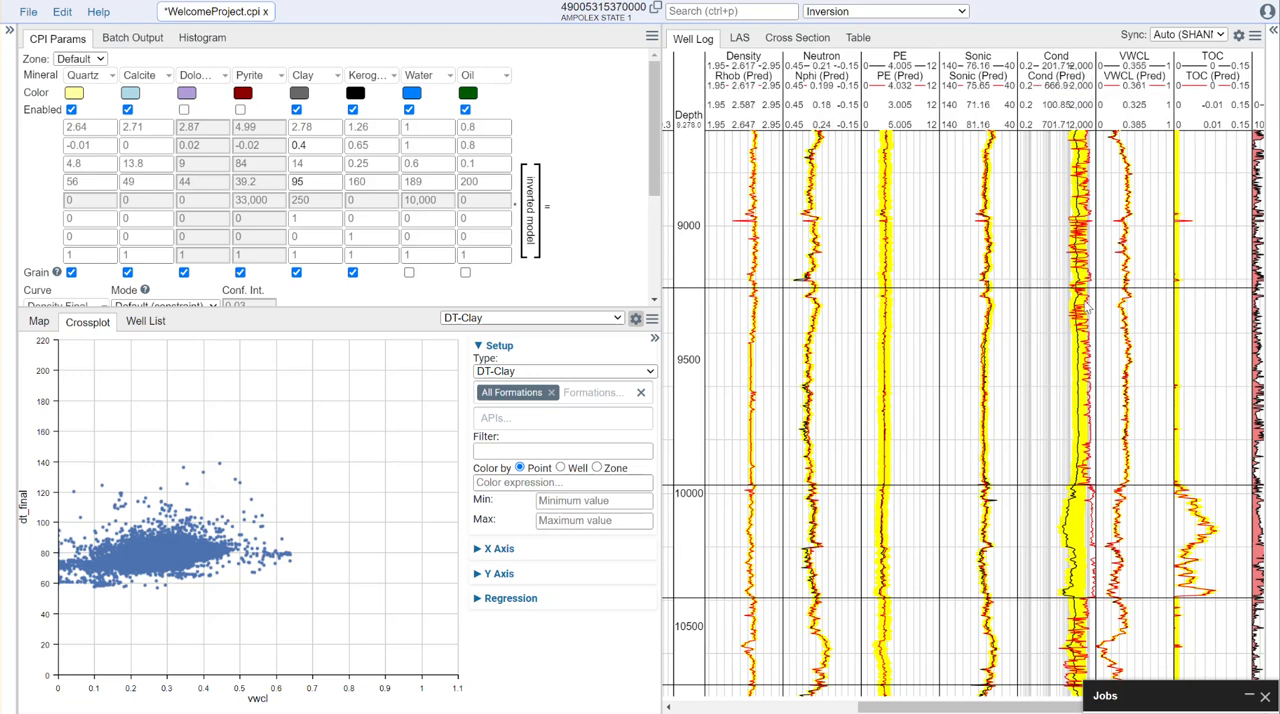
# - Enlarge the inversion parameter area, set the Conductivity curve's mode to fit, and widen the well log again
pyautogui.moveTo(521, 304); pyautogui.dragTo(521, 442)
pyautogui.moveTo(659, 305); pyautogui.dragTo(859, 294)
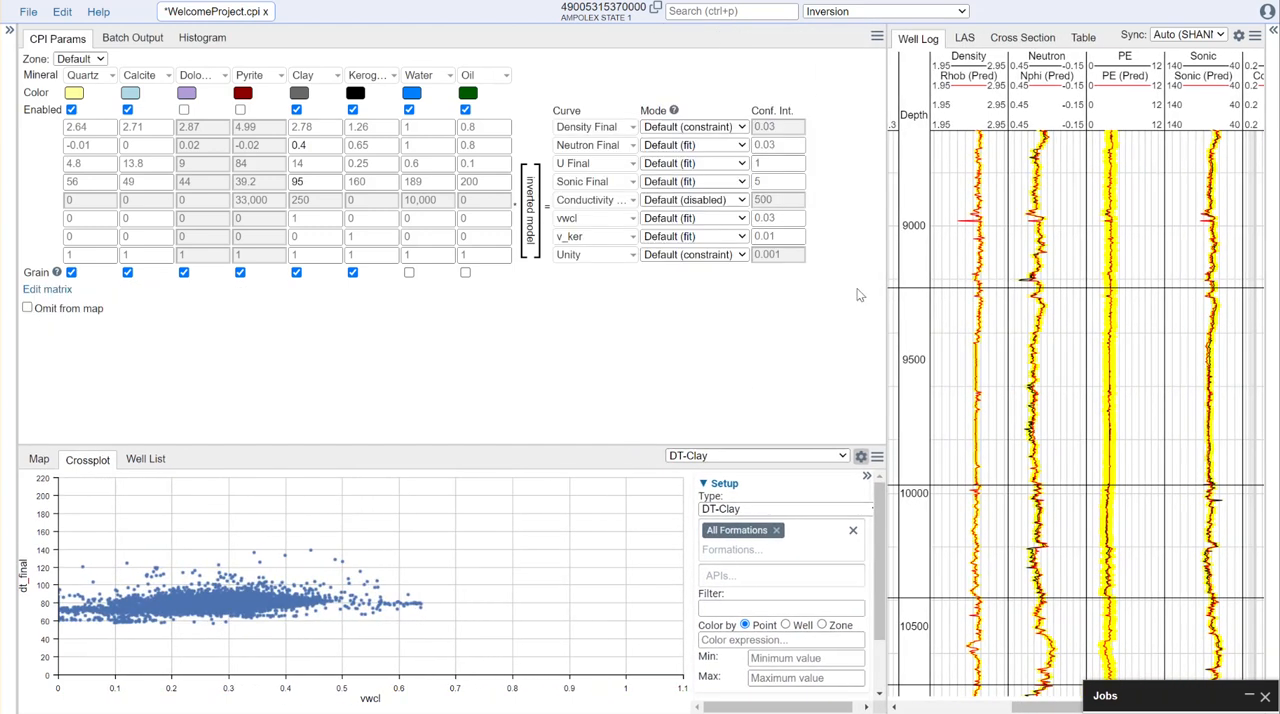
pyautogui.click(736, 202)
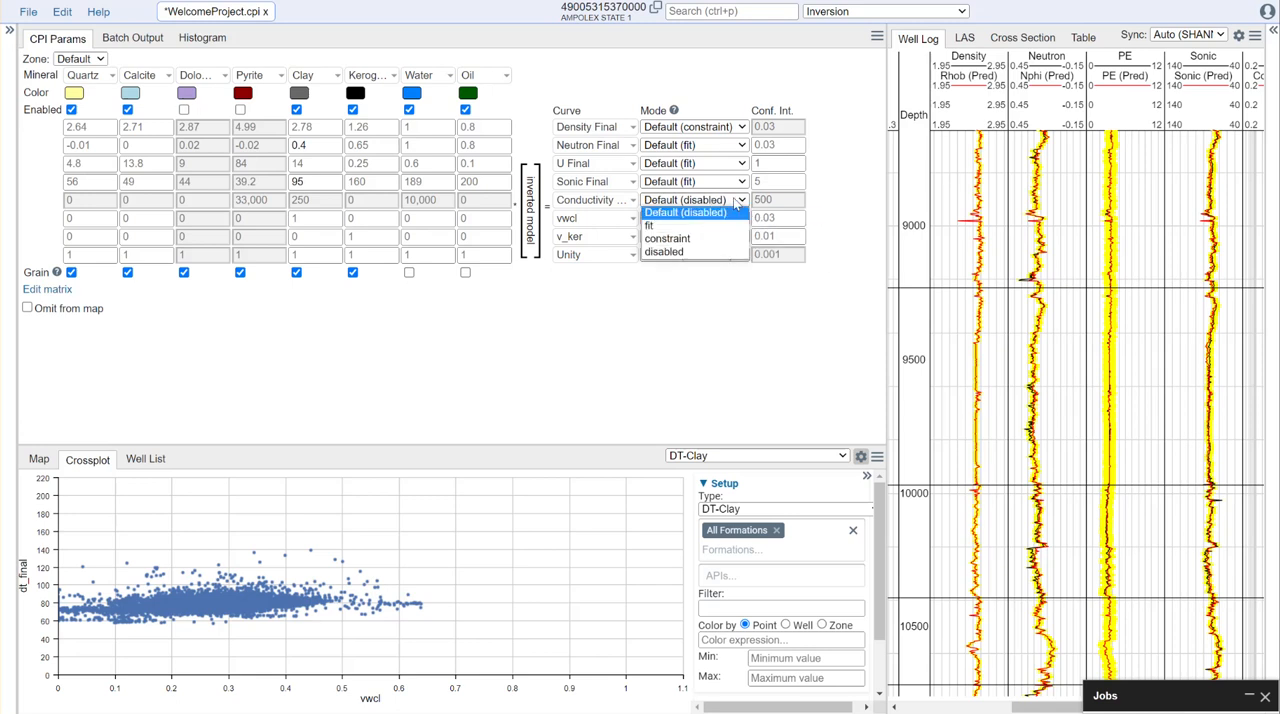
pyautogui.click(674, 227)
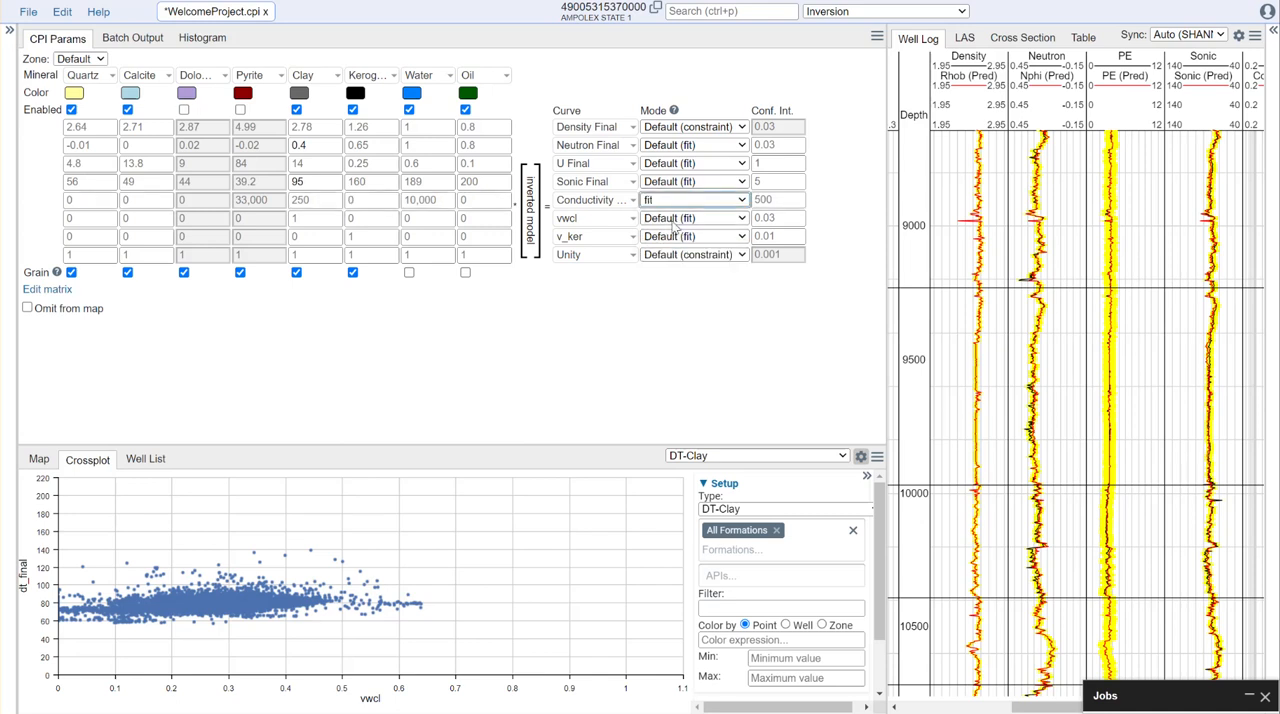
pyautogui.moveTo(885, 234); pyautogui.dragTo(616, 260)
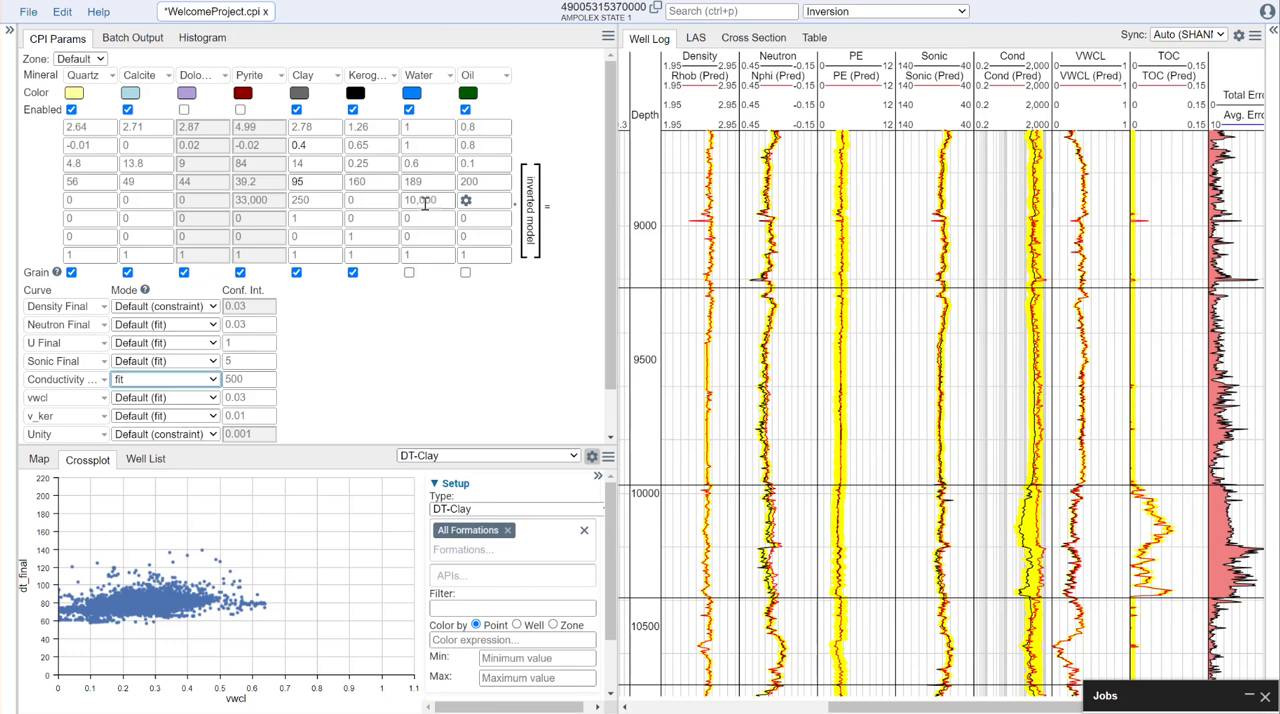
# - Change the crossplot type to Rt-Clay to compare resistivity against the clay's conductivity endpoint
pyautogui.click(548, 510)
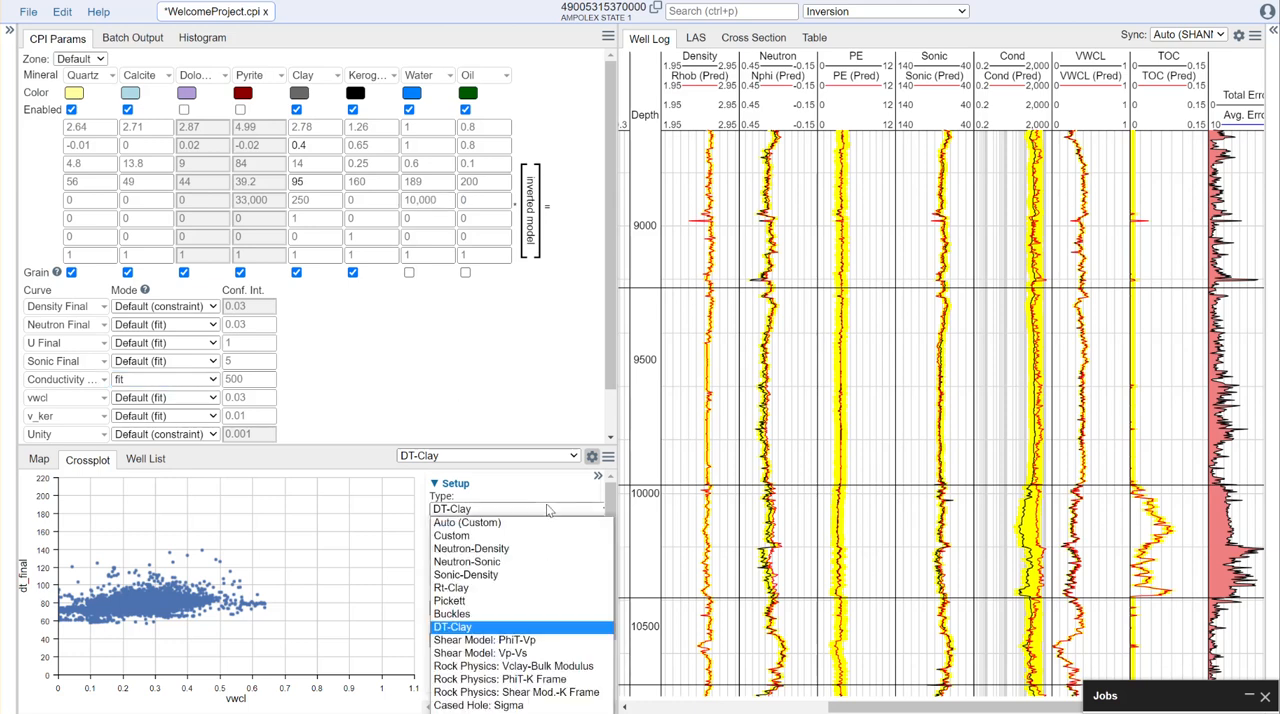
pyautogui.click(460, 588)
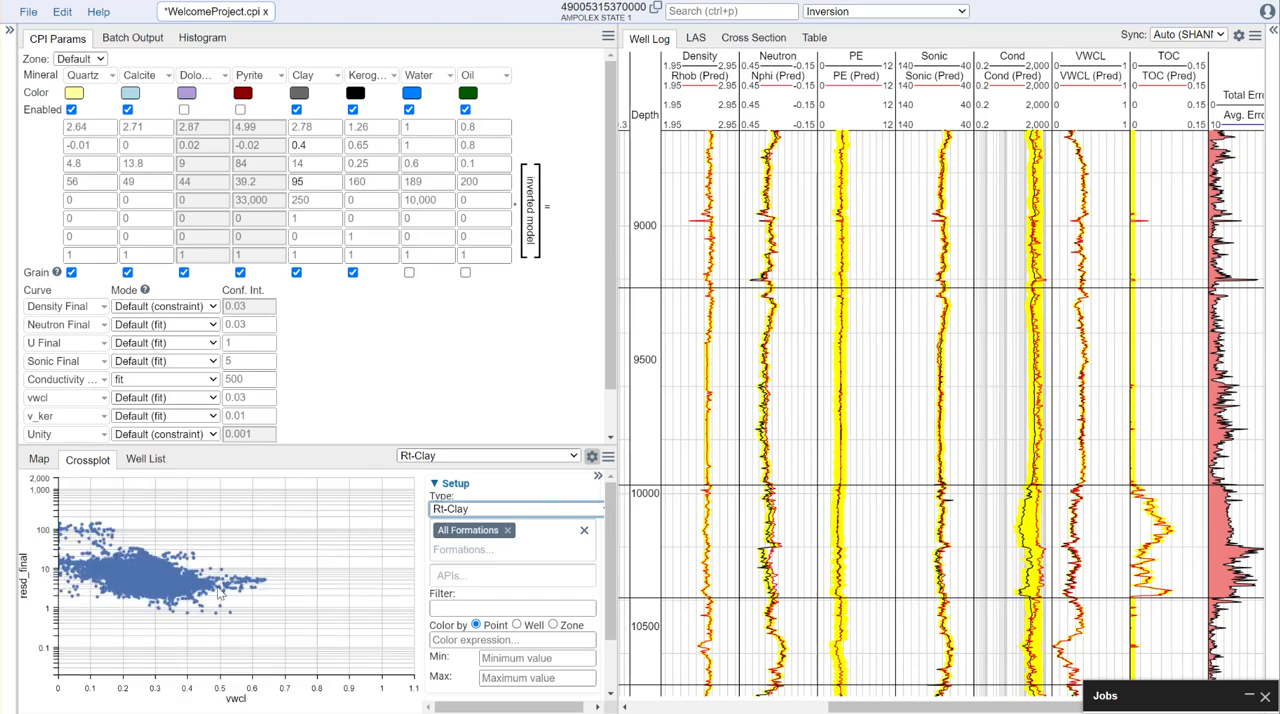
pyautogui.click(314, 201)
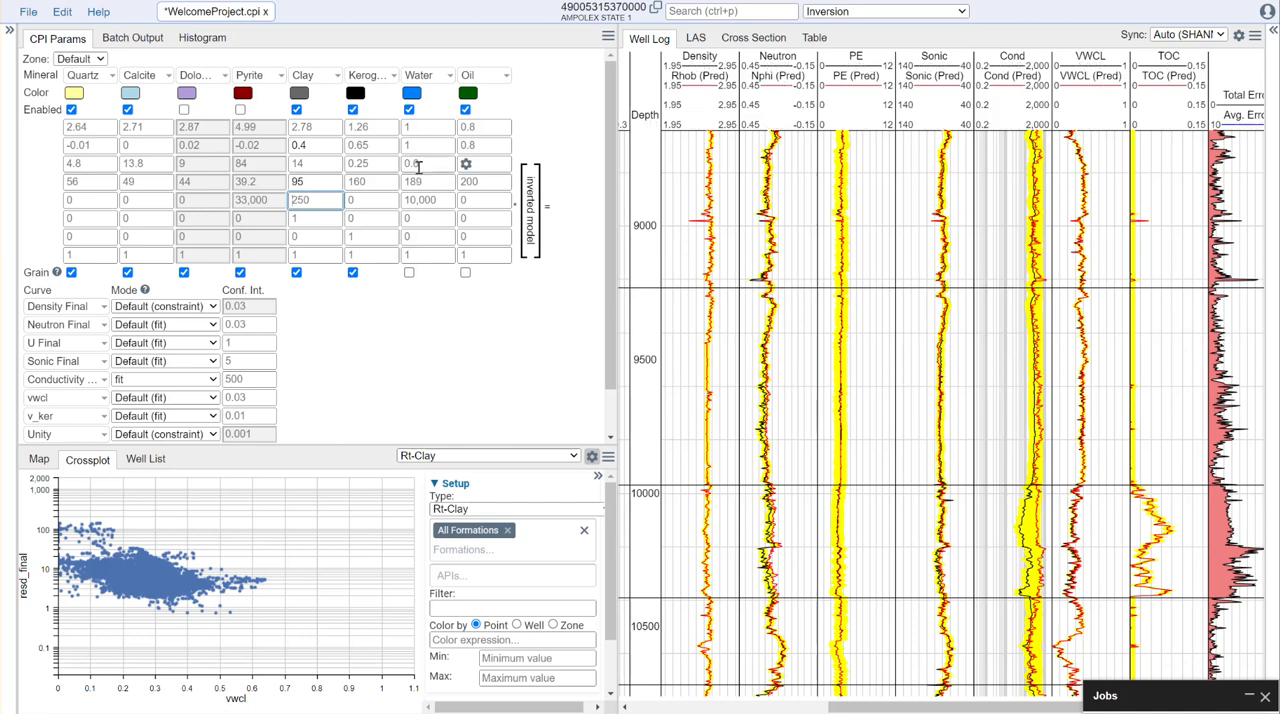
# - Try 6000 for the water's conductivity endpoint, settle on 15,000, and review the predicted curves and mineral volumes
pyautogui.click(436, 200)
pyautogui.write('600')
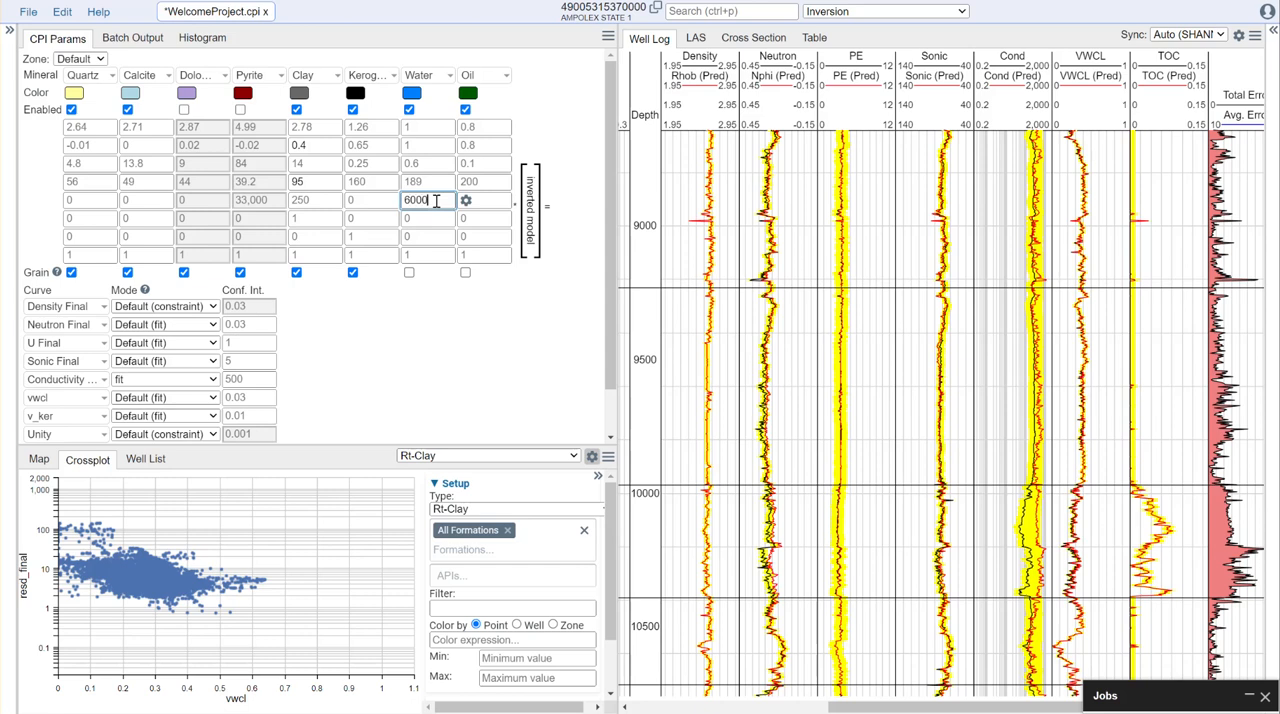
pyautogui.click(448, 340)
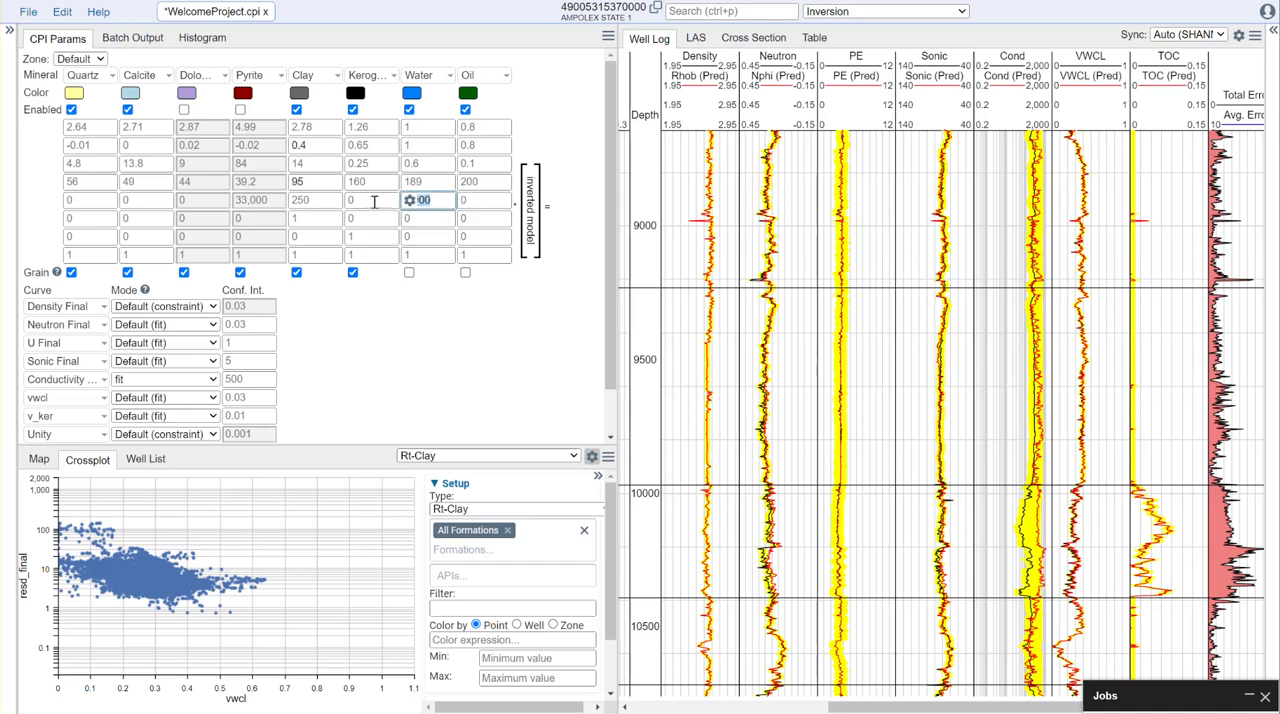
pyautogui.click(430, 353)
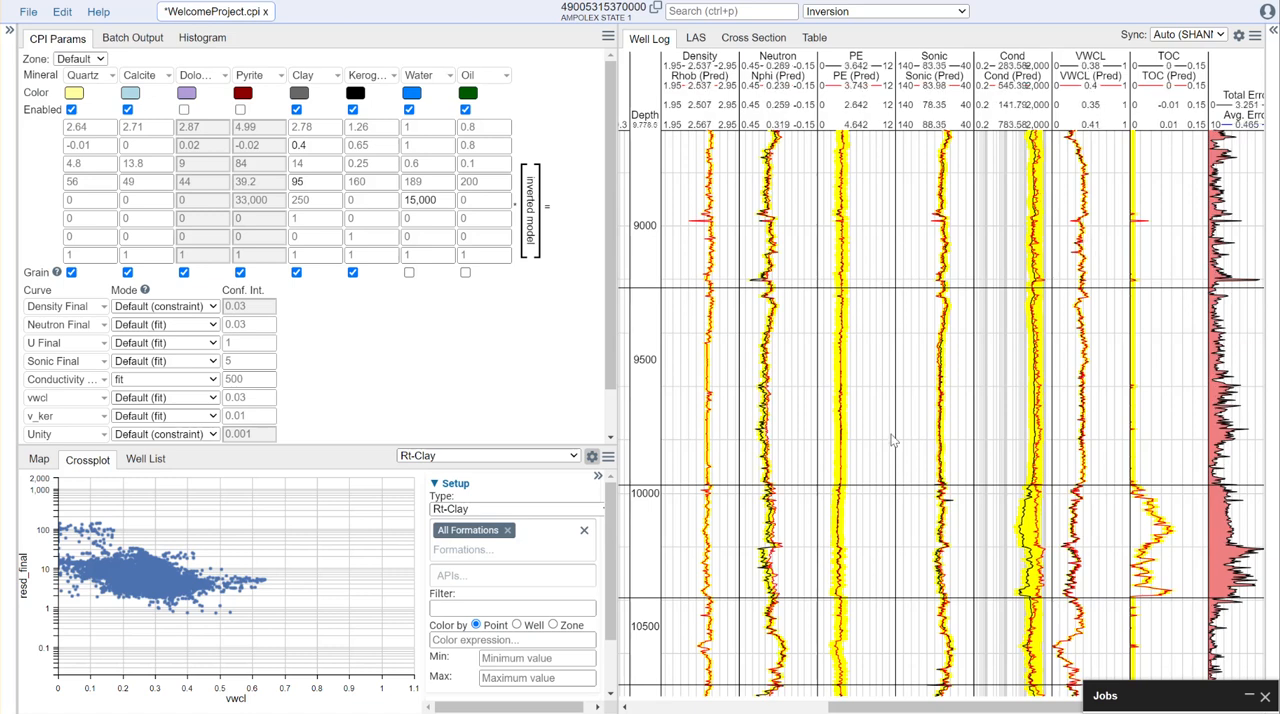
pyautogui.scroll(-3, 911, 408)
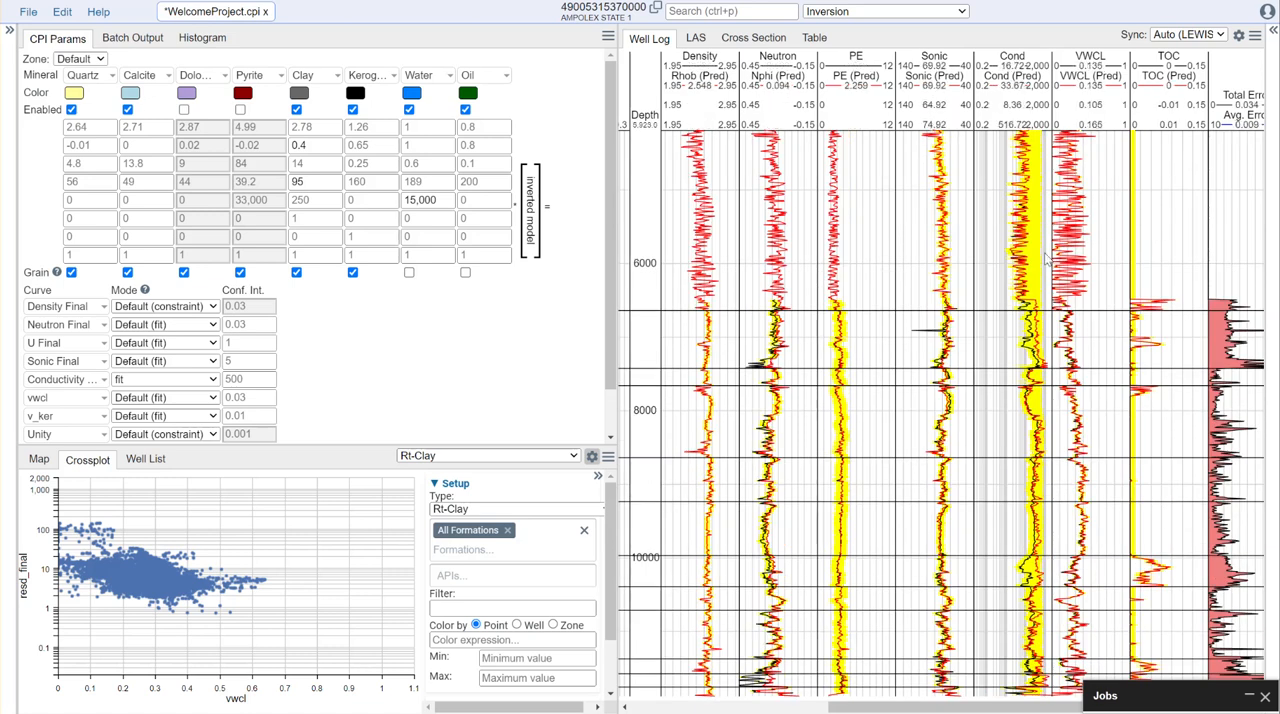
pyautogui.moveTo(1048, 708); pyautogui.dragTo(848, 708)
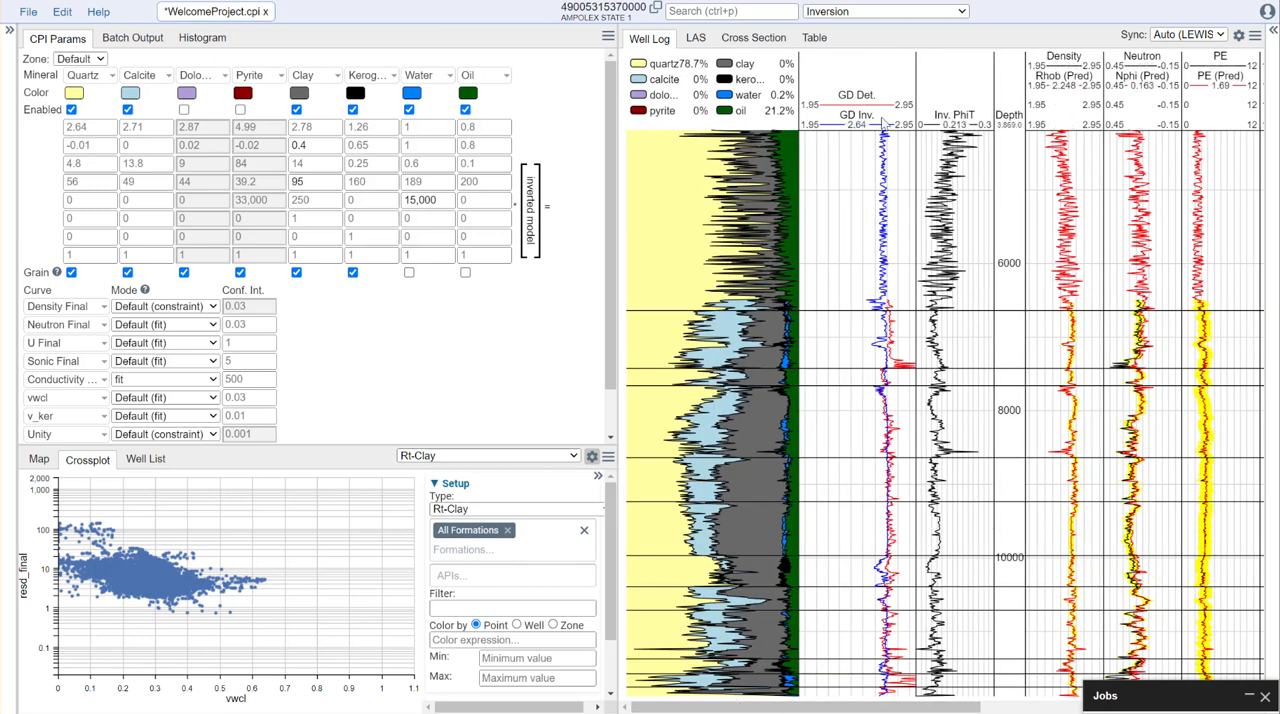
# - Add a Pyrite Vol curve to the inversion matrix, finish editing, and inspect the mineral volumes around 10,000 depth
pyautogui.moveTo(621, 343); pyautogui.dragTo(869, 344)
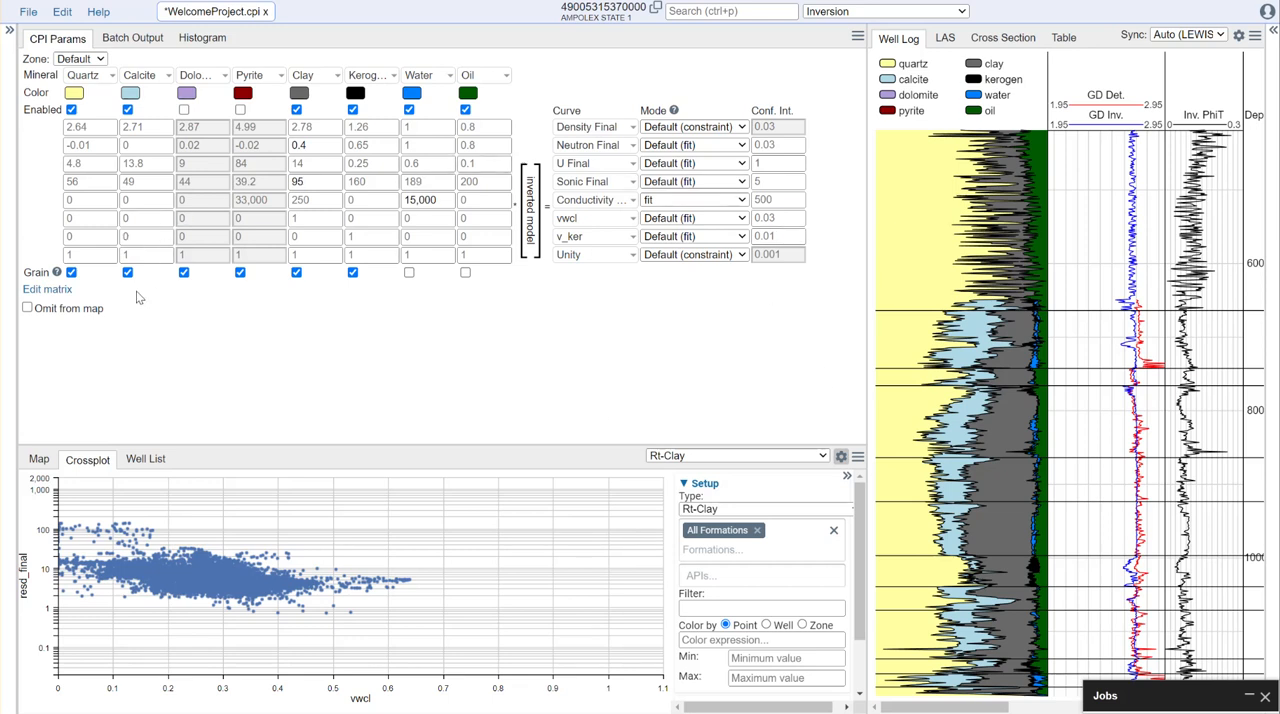
pyautogui.click(45, 290)
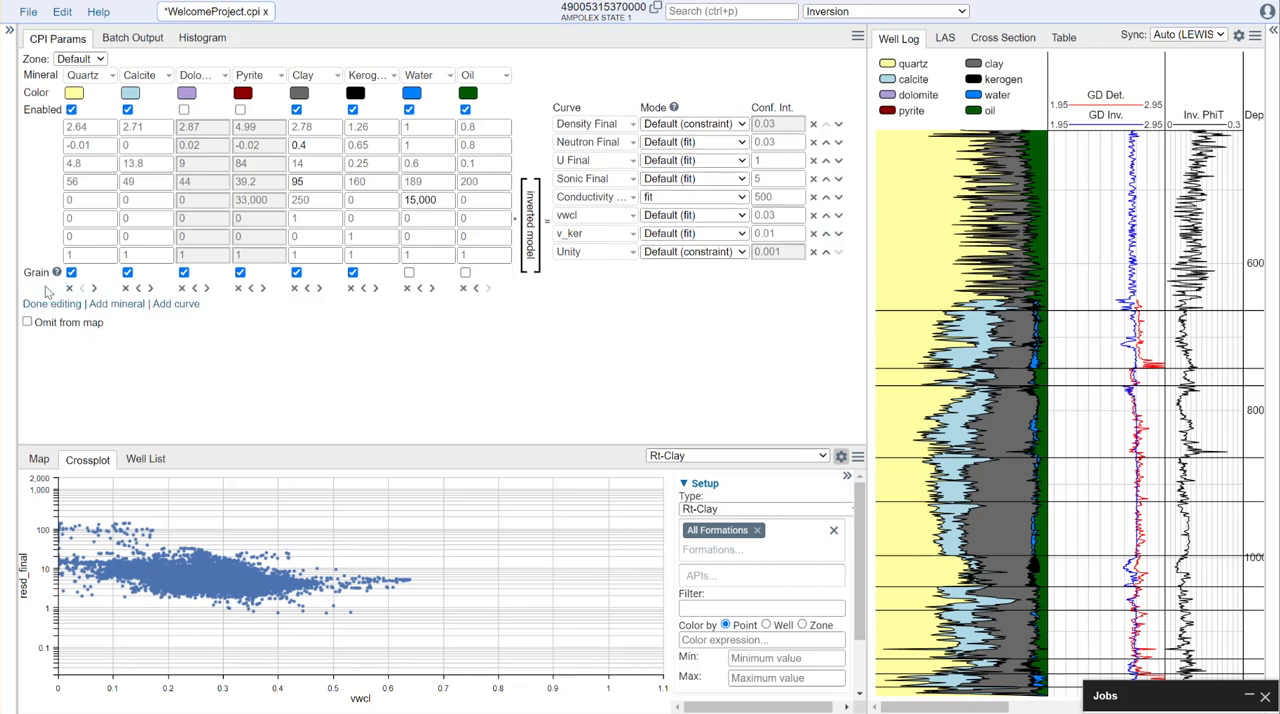
pyautogui.click(172, 304)
pyautogui.click(622, 275)
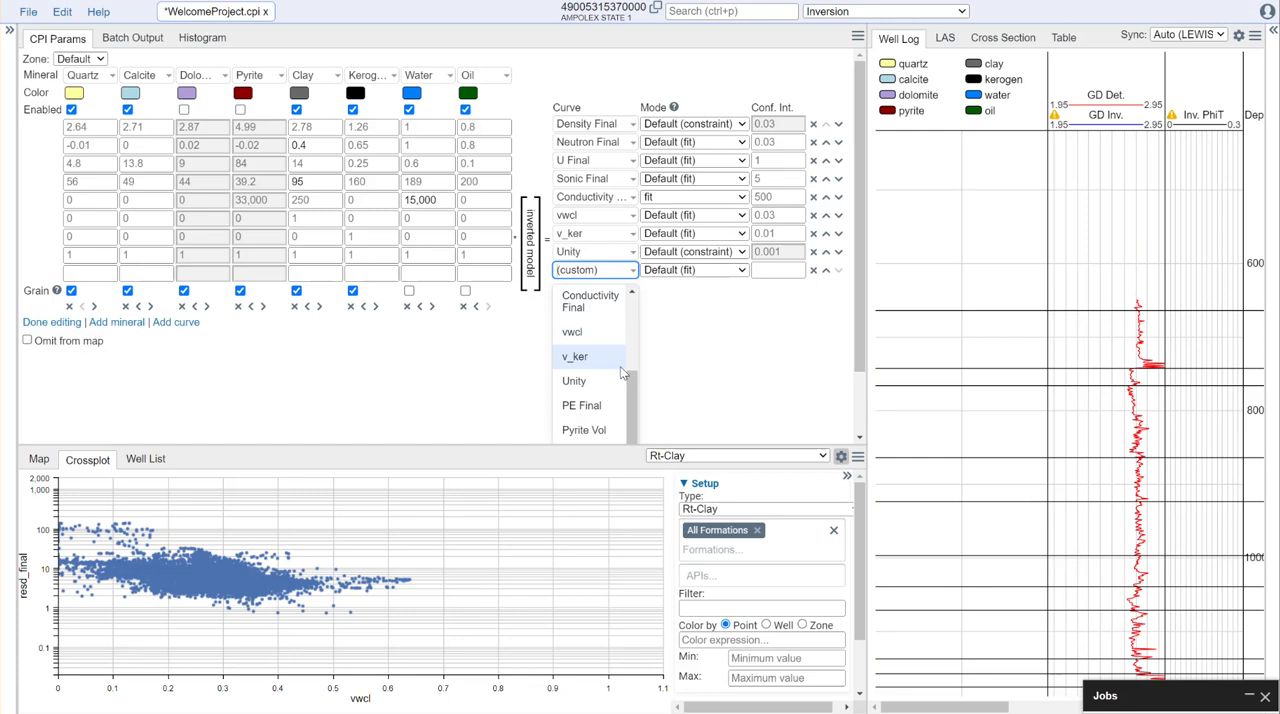
pyautogui.click(586, 430)
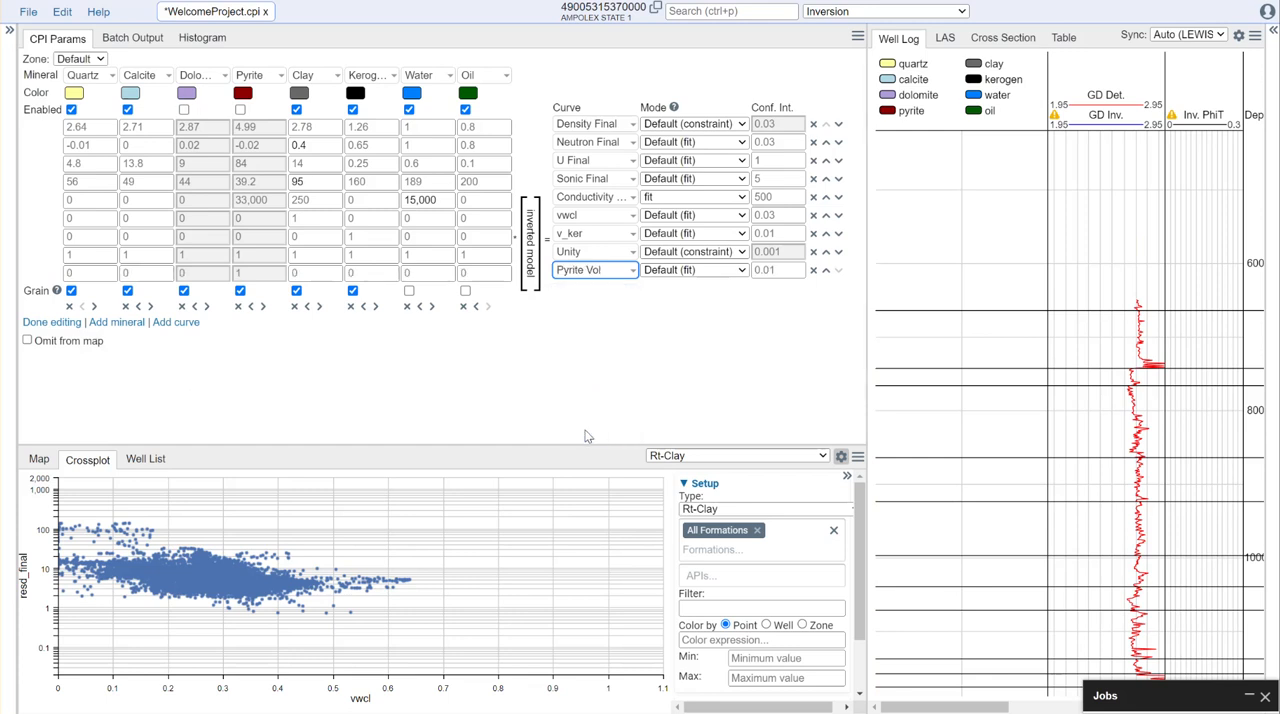
pyautogui.click(674, 308)
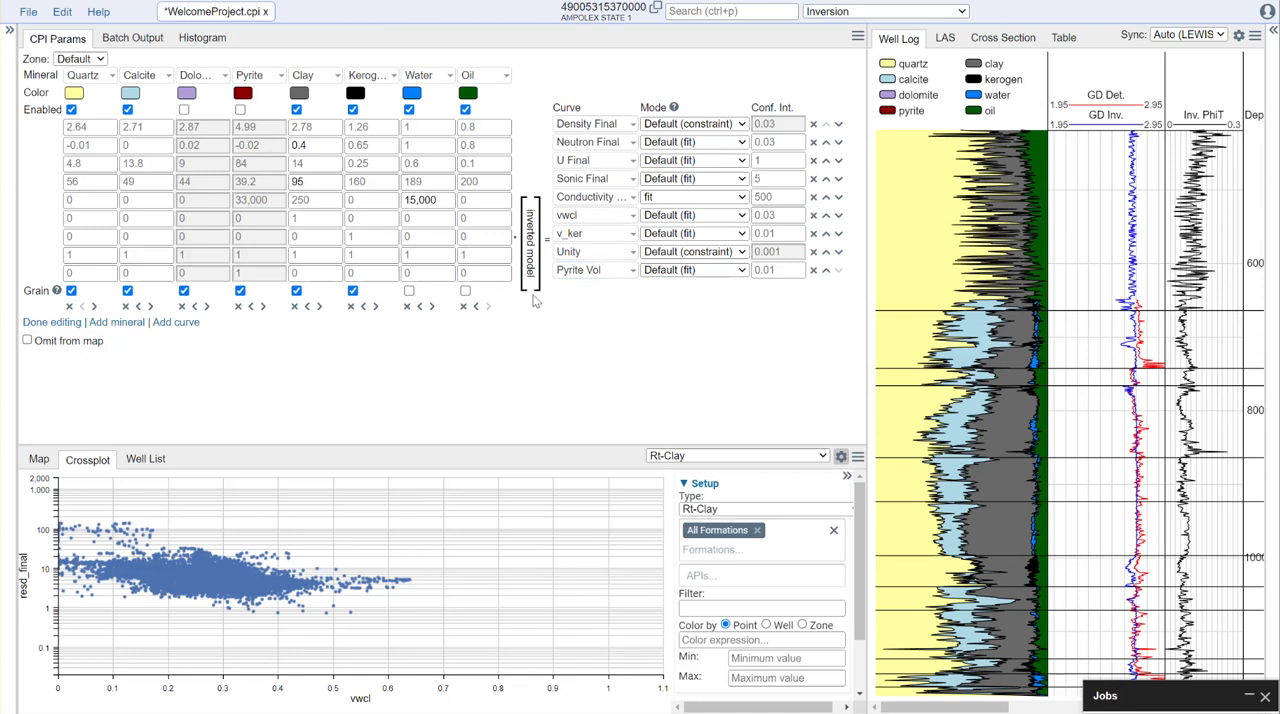
pyautogui.click(51, 323)
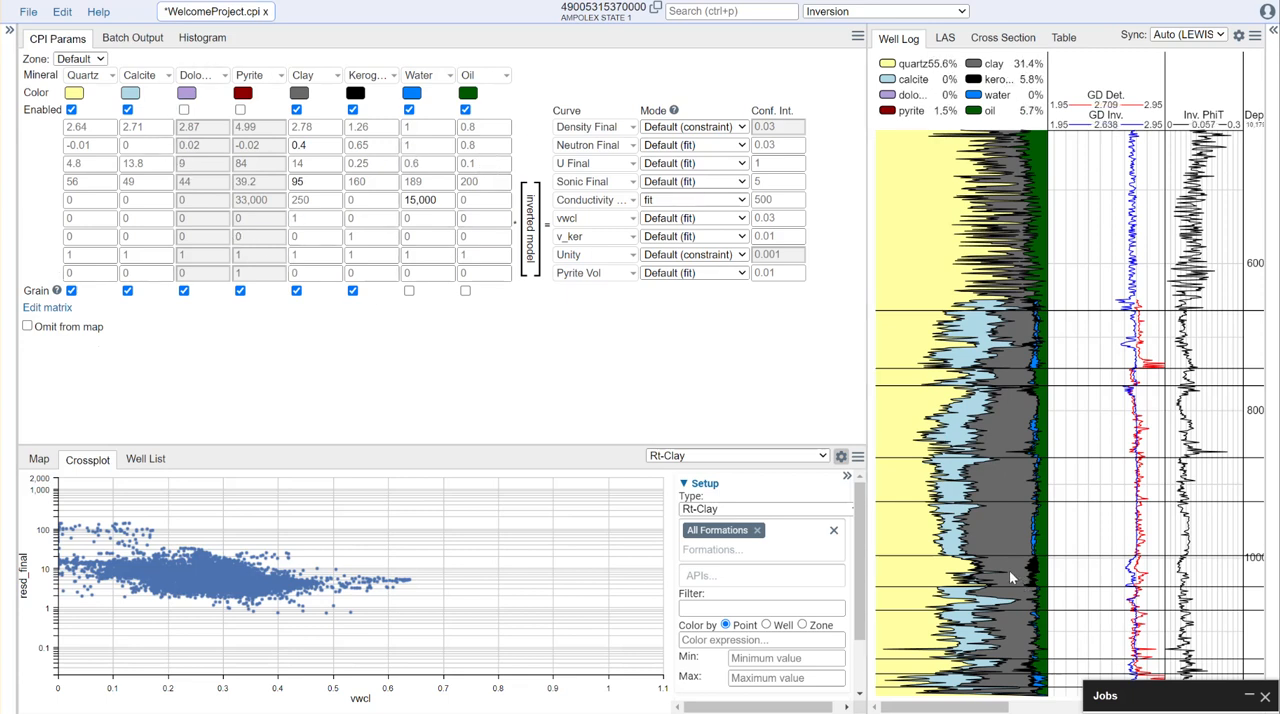
pyautogui.scroll(5, 1008, 570)
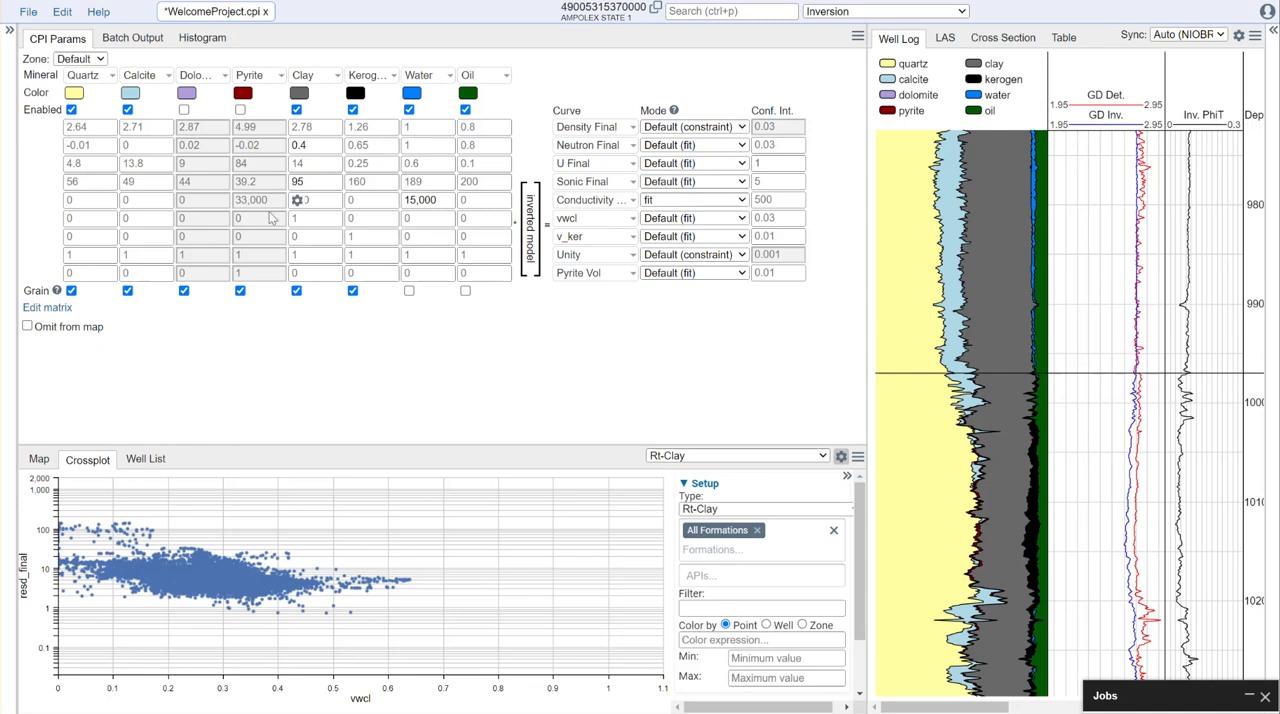
# - Add a custom mineral column to the inversion matrix and look through the available mineral types
pyautogui.click(45, 308)
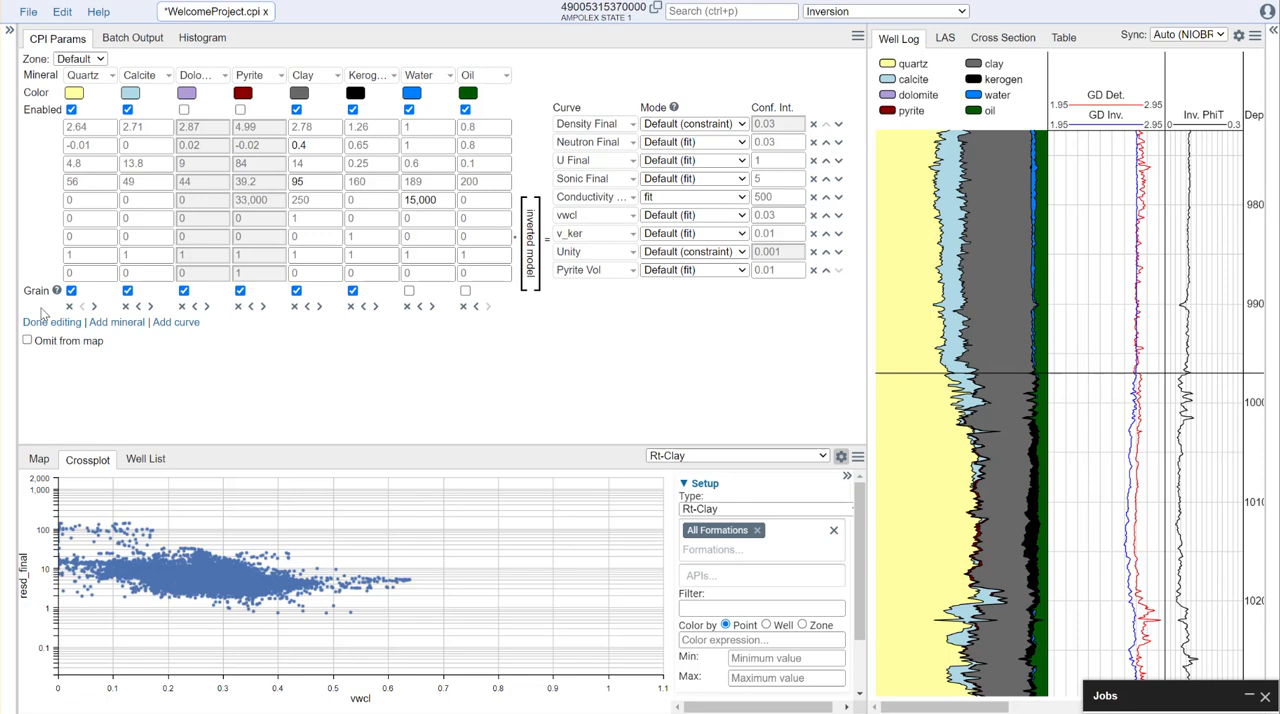
pyautogui.click(144, 322)
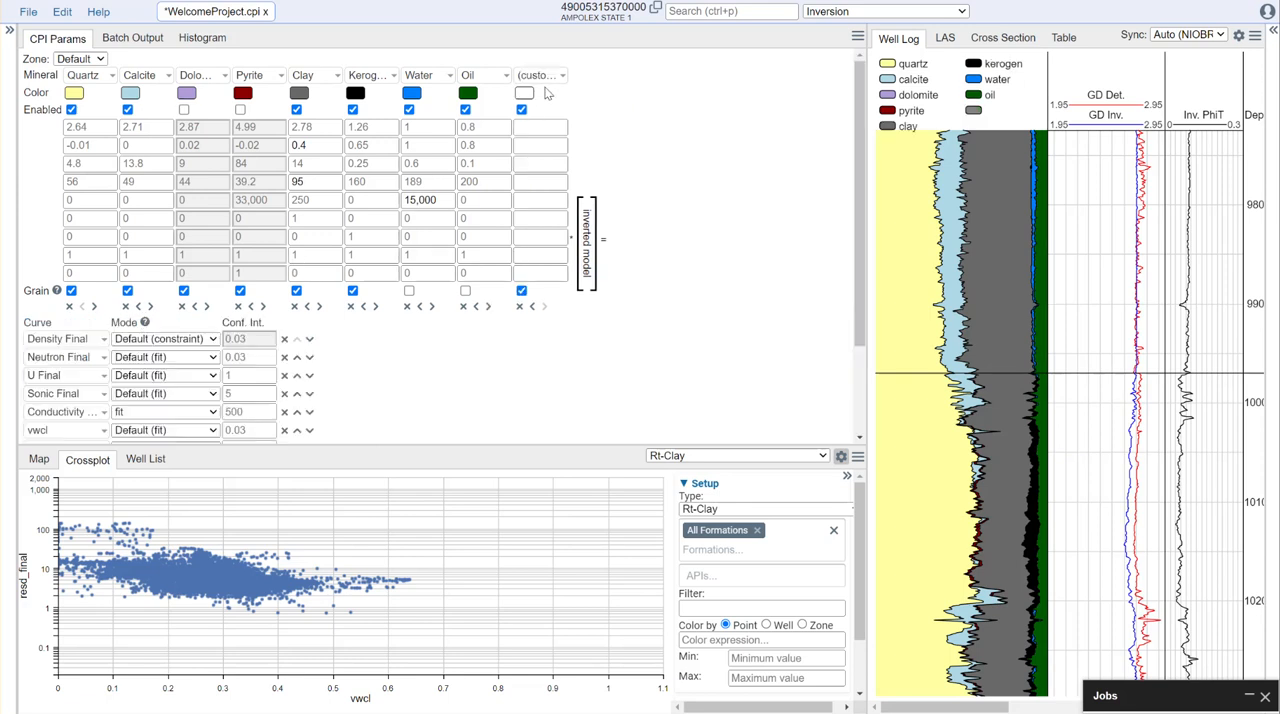
pyautogui.click(562, 77)
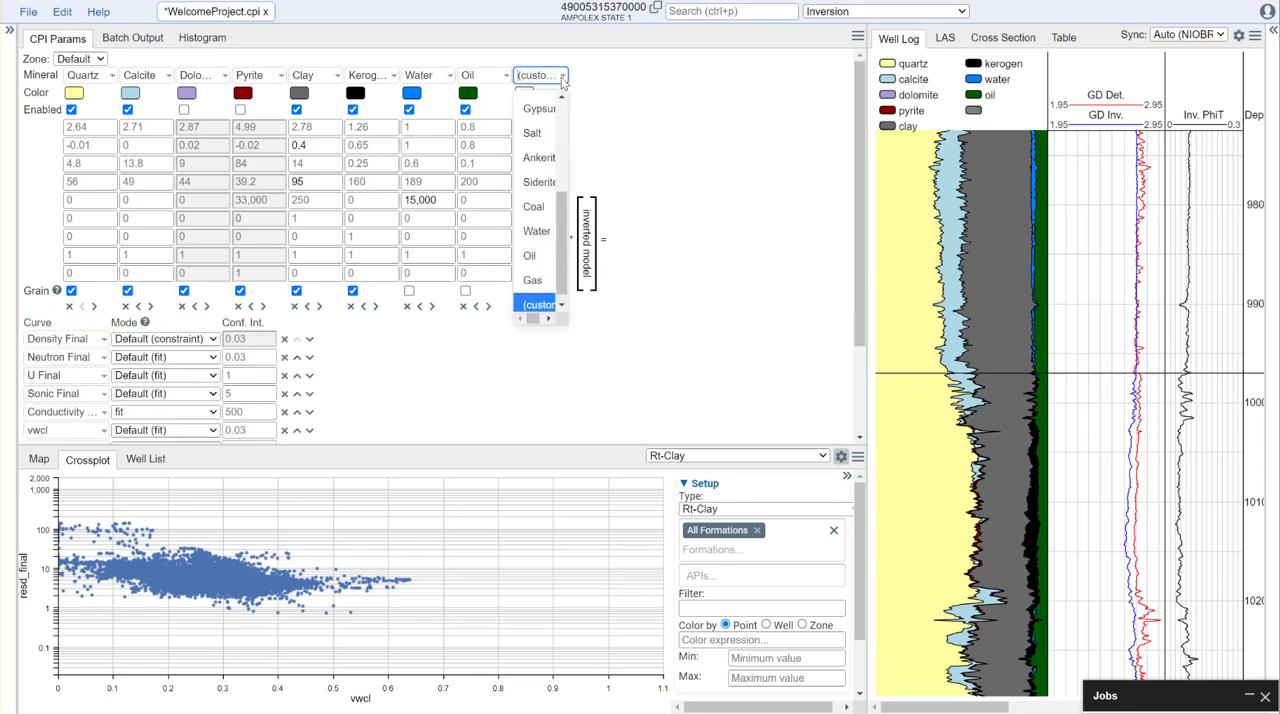
pyautogui.moveTo(562, 194)
pyautogui.mouseDown()
pyautogui.moveTo(562, 226)
pyautogui.moveTo(581, 101)
pyautogui.moveTo(573, 204)
pyautogui.mouseUp()
pyautogui.click(636, 136)
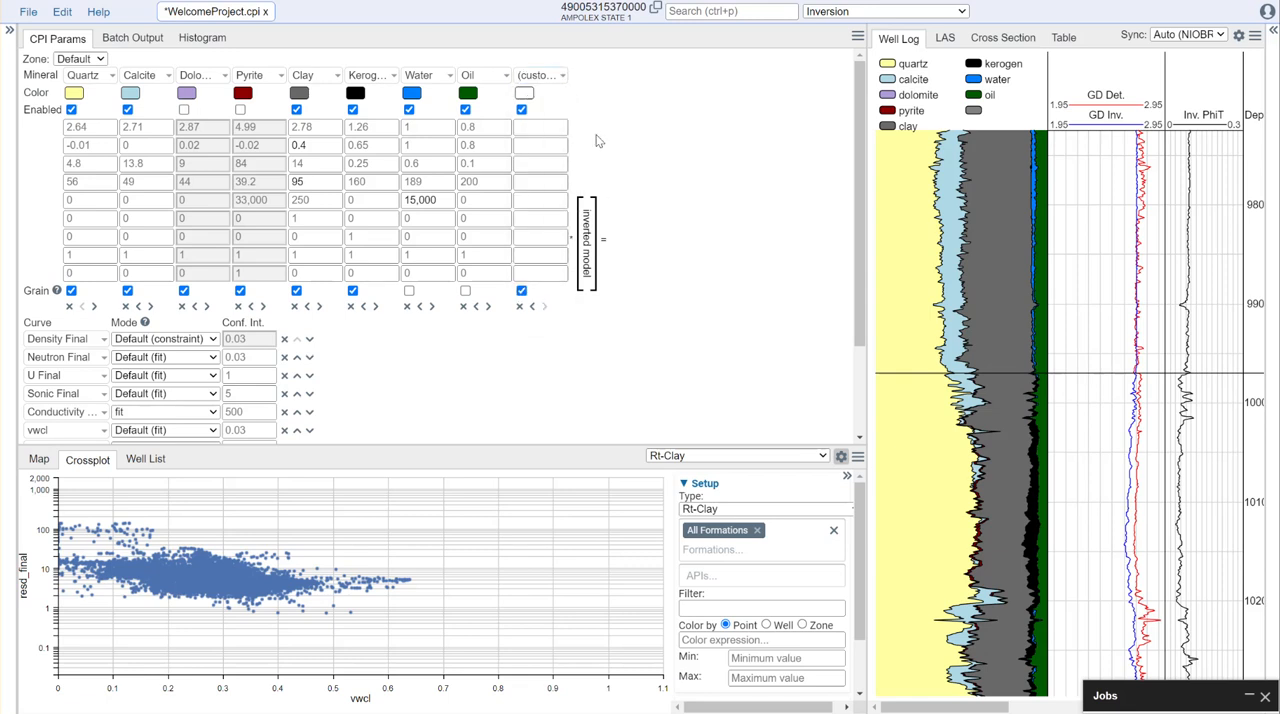
# - Remove the blank custom mineral from the inversion matrix and finish editing
pyautogui.scroll(-2, 403, 354)
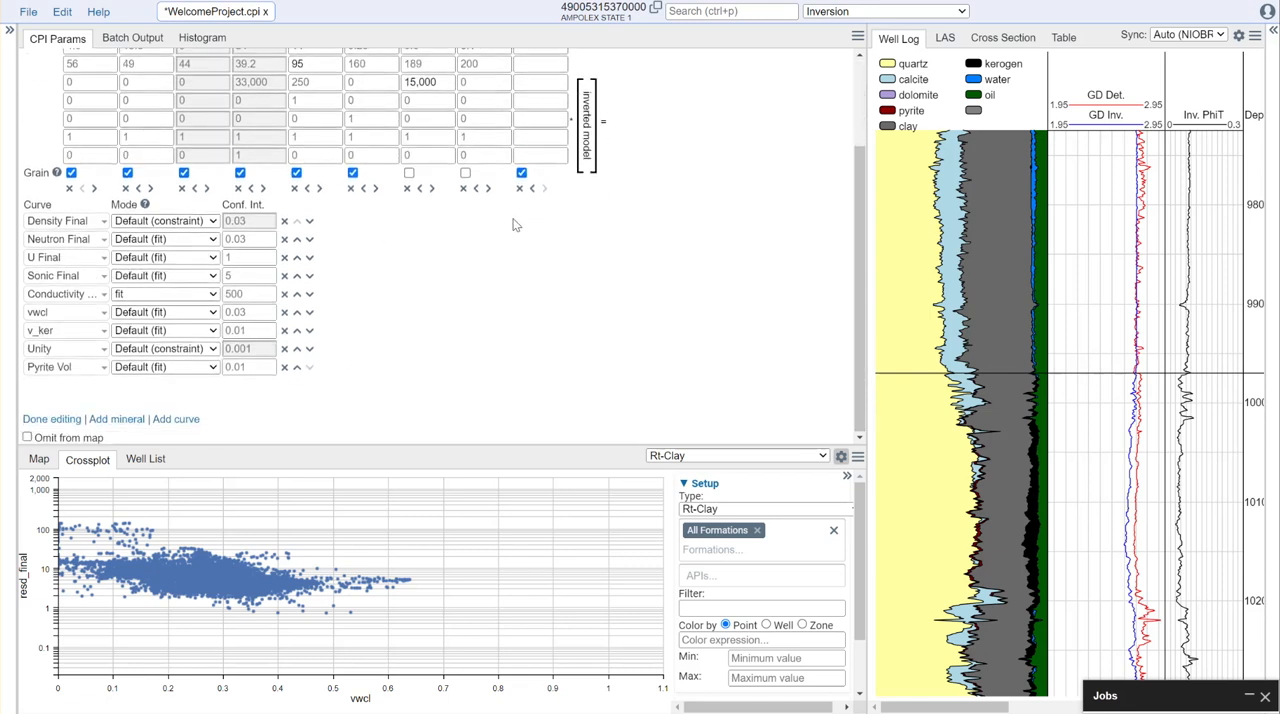
pyautogui.scroll(2, 505, 253)
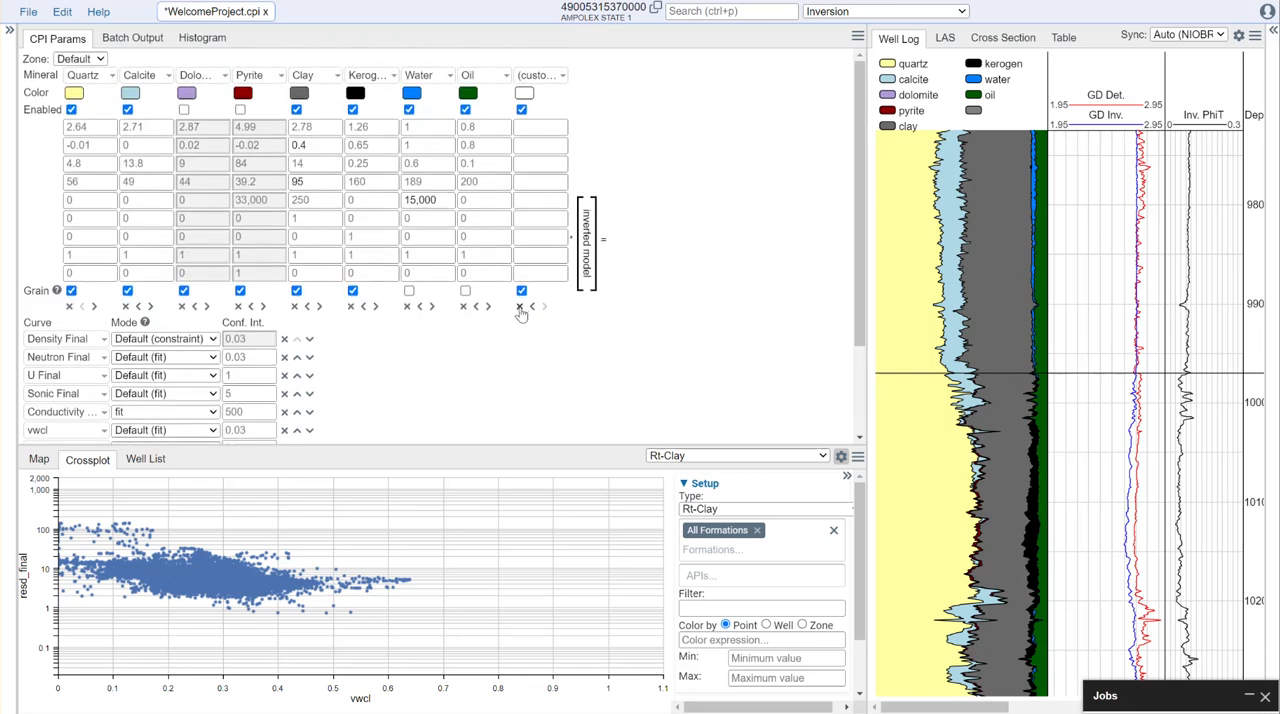
pyautogui.click(519, 306)
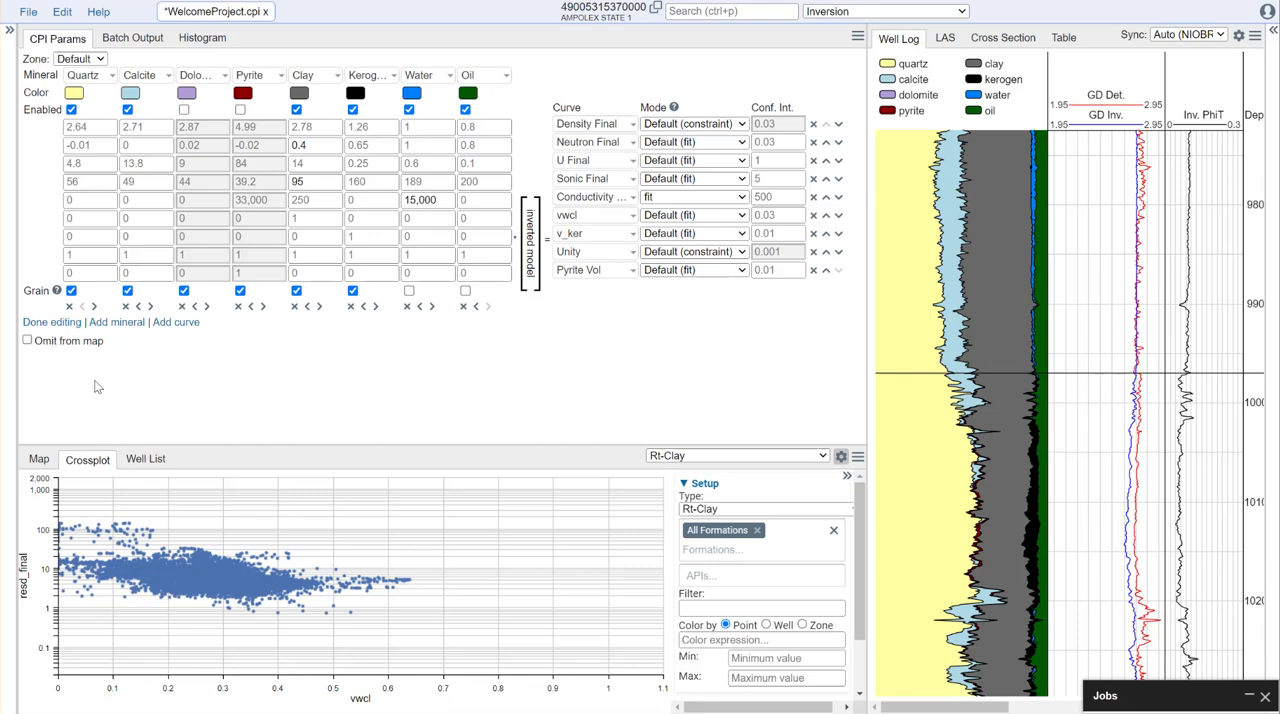
pyautogui.click(58, 323)
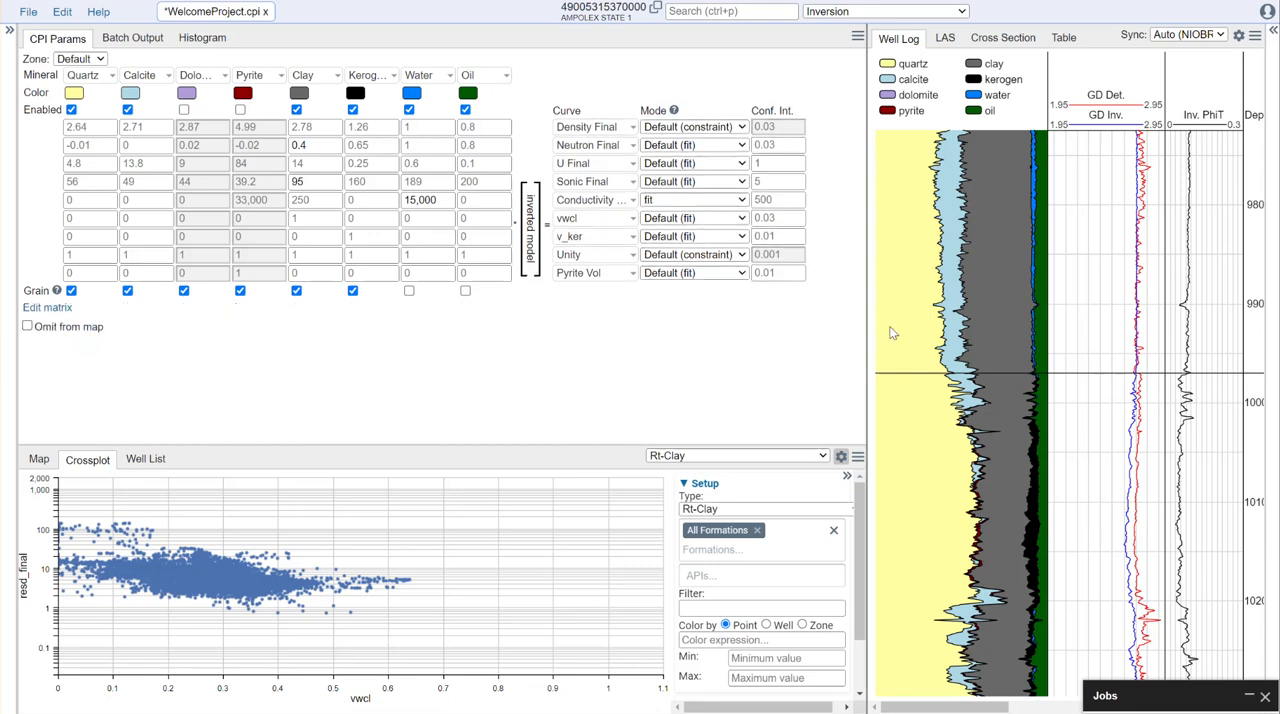
# - Widen the well log to view the mineral volumes beside the density, neutron, PE and sonic tracks
pyautogui.moveTo(867, 310); pyautogui.dragTo(541, 307)
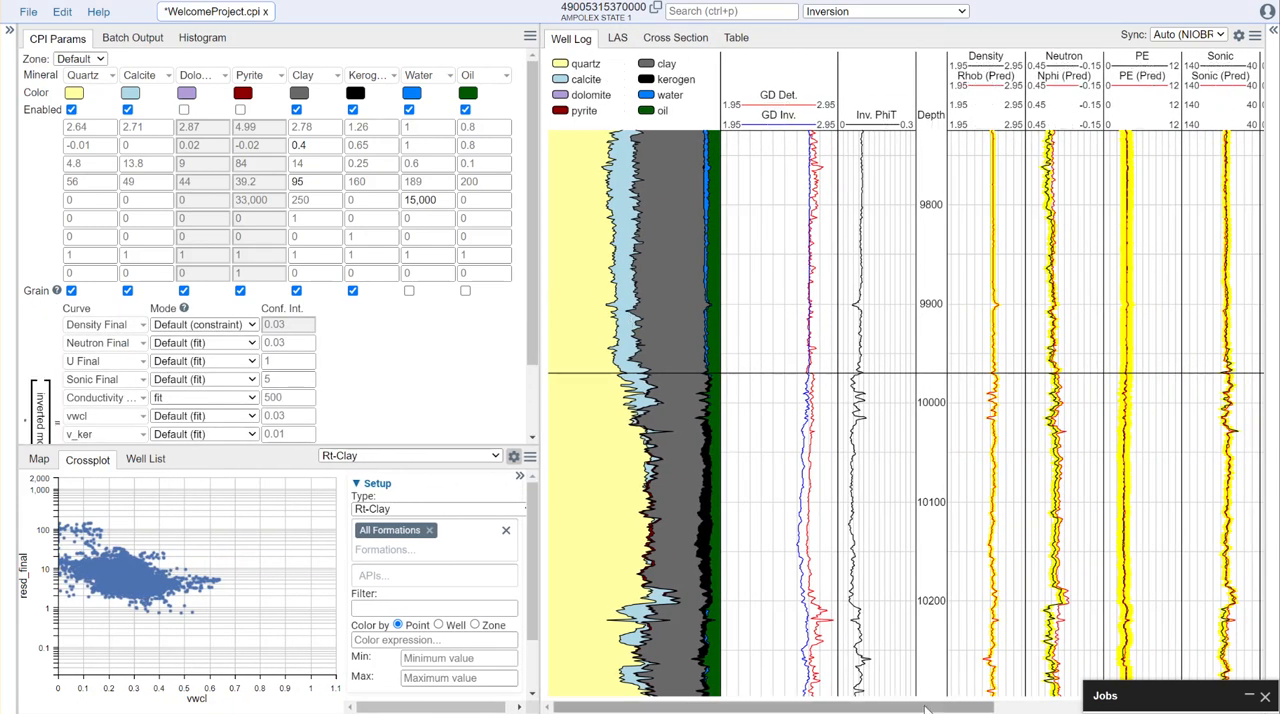
pyautogui.moveTo(912, 707)
pyautogui.mouseDown()
pyautogui.moveTo(1168, 707)
pyautogui.moveTo(904, 707)
pyautogui.mouseUp()
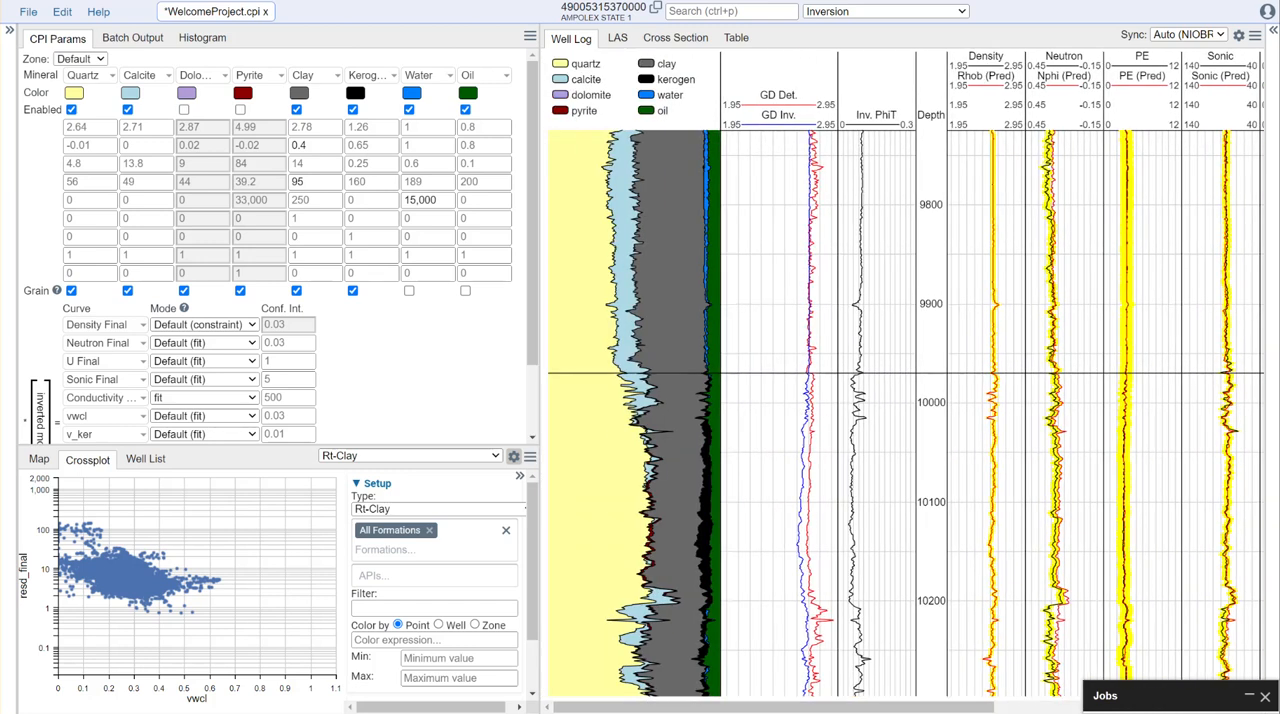